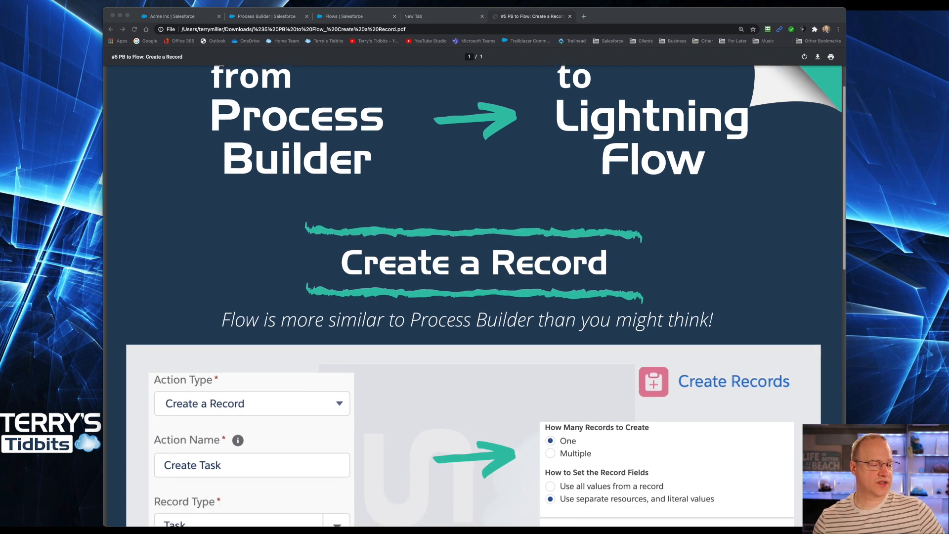
scroll(474, 295, "down", 1)
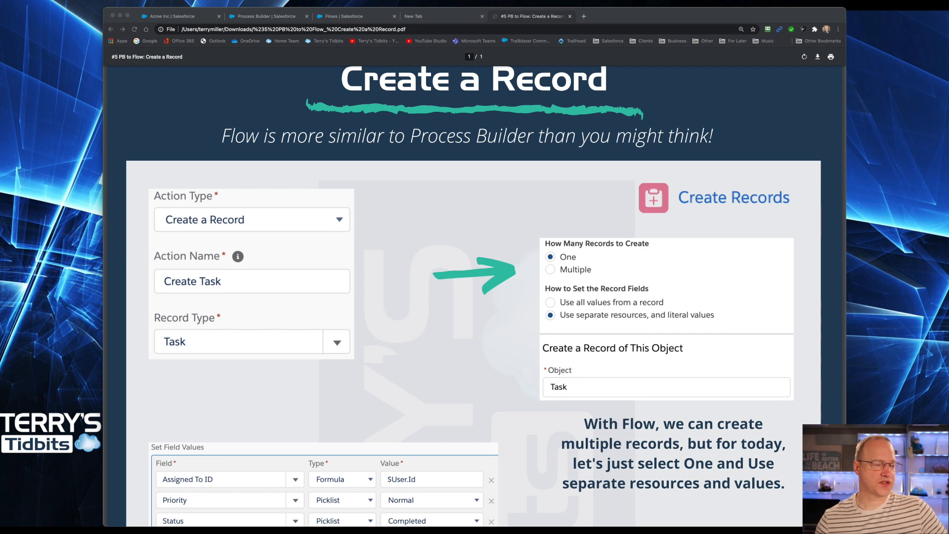
Step: Read through the slide comparing Process Builder's Create a Record action with Flow's Create Records element and field assignments
scroll(473, 296, "down", 3)
scroll(473, 295, "down", 1)
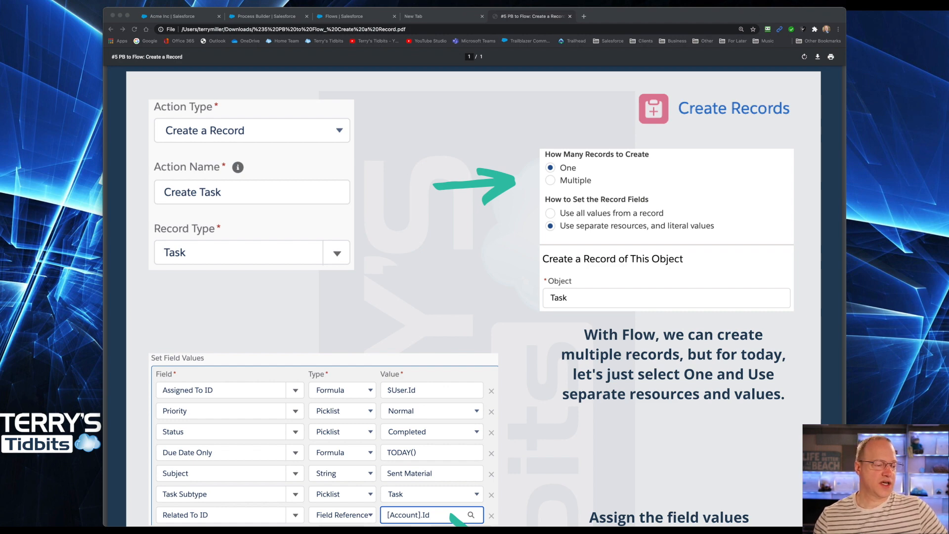
scroll(474, 295, "down", 2)
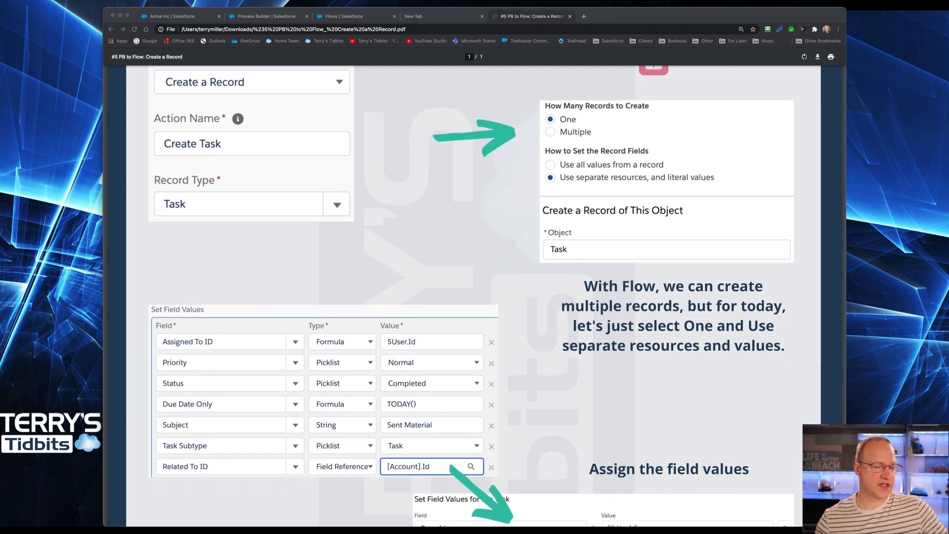
scroll(473, 295, "down", 1)
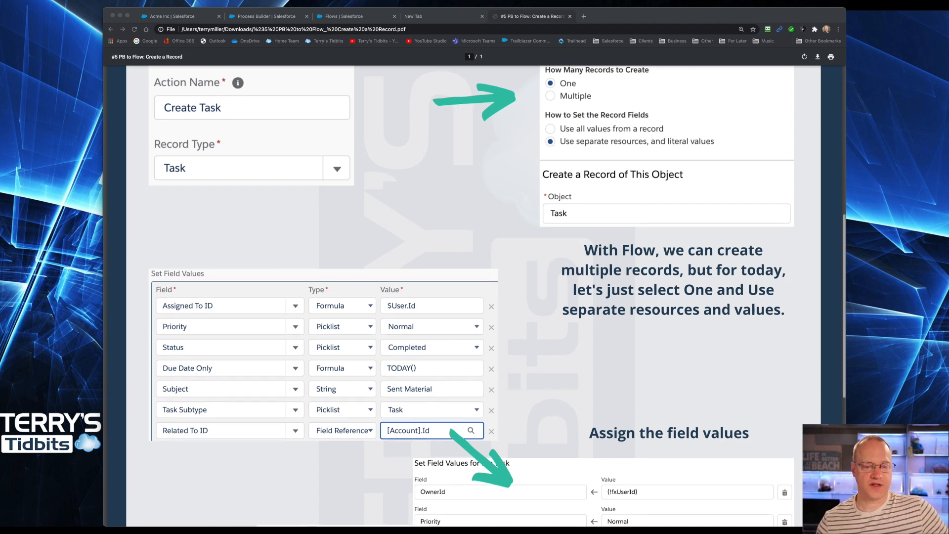
scroll(474, 296, "down", 3)
scroll(473, 296, "down", 5)
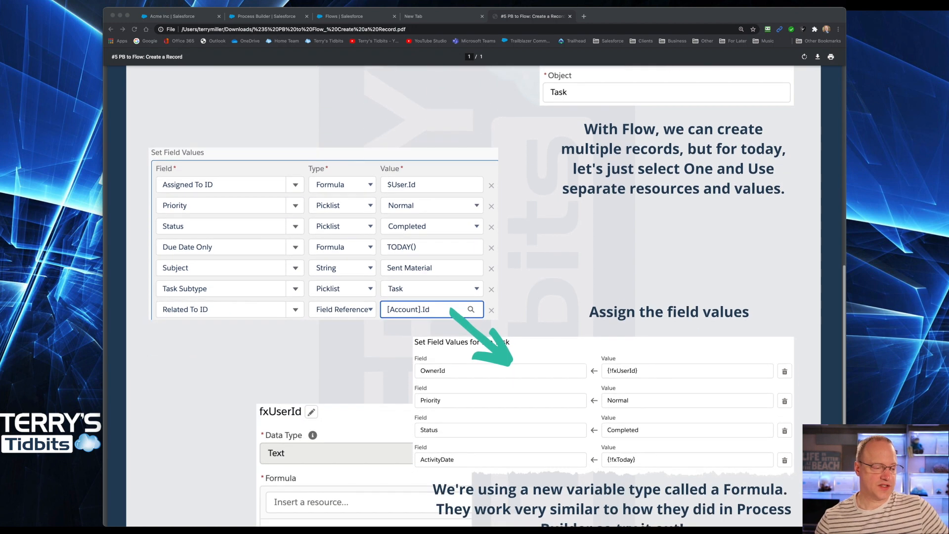
scroll(473, 295, "down", 2)
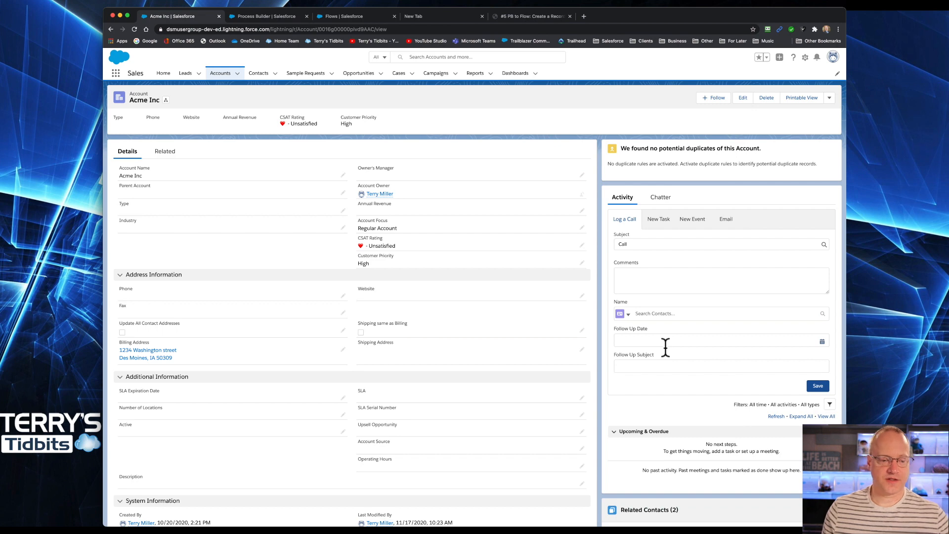
Step: Log a call on the Acme Inc account with follow-up date 11/30/2020 and follow-up subject Project Kickup
left_click(637, 245)
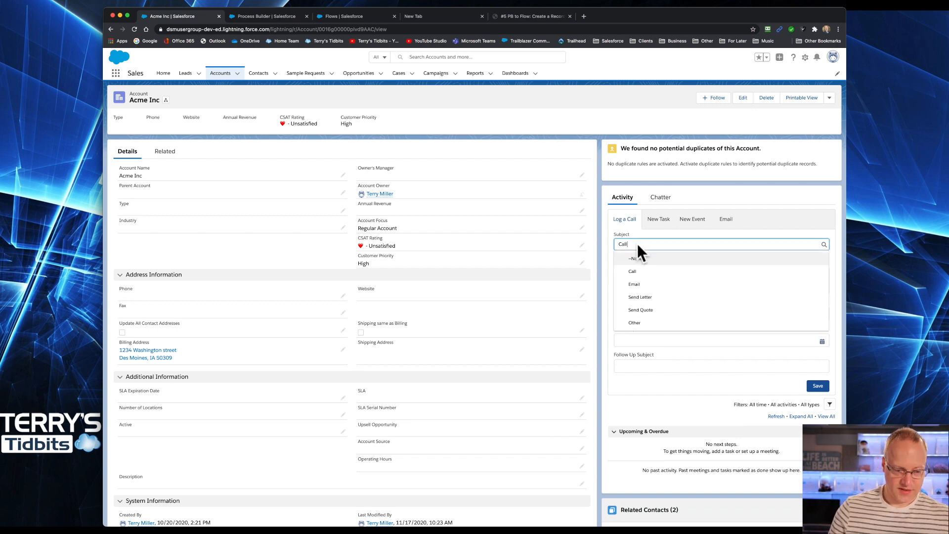
left_click(651, 341)
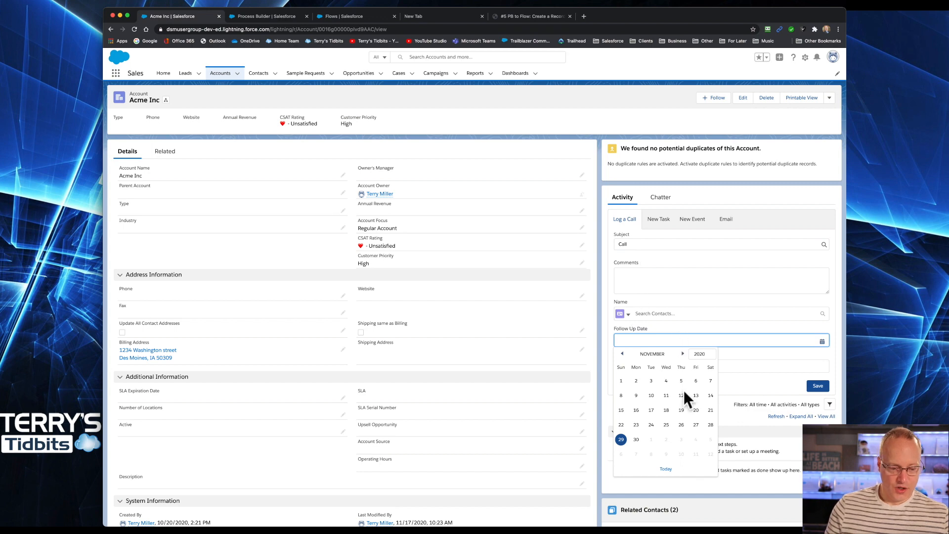
left_click(637, 439)
left_click(636, 366)
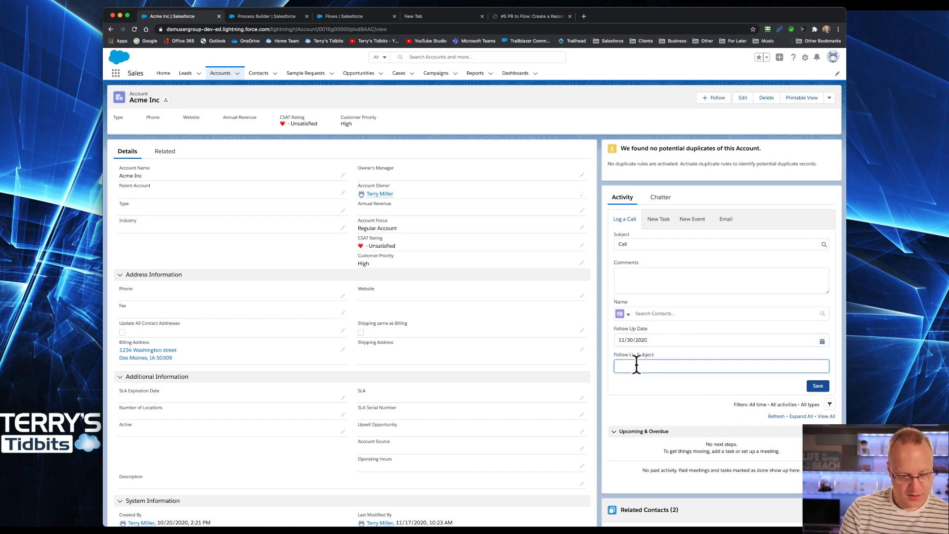
type("Project")
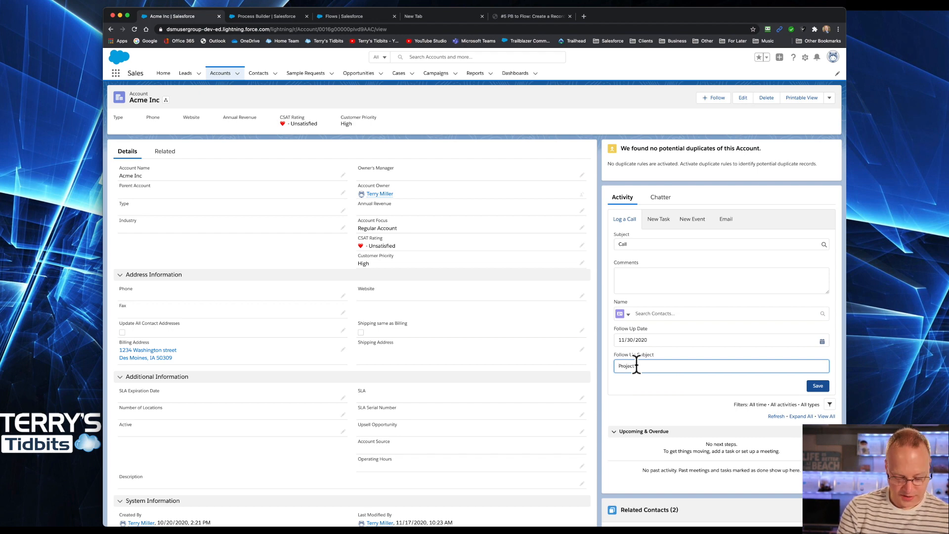
type(" Kickup")
left_click(630, 274)
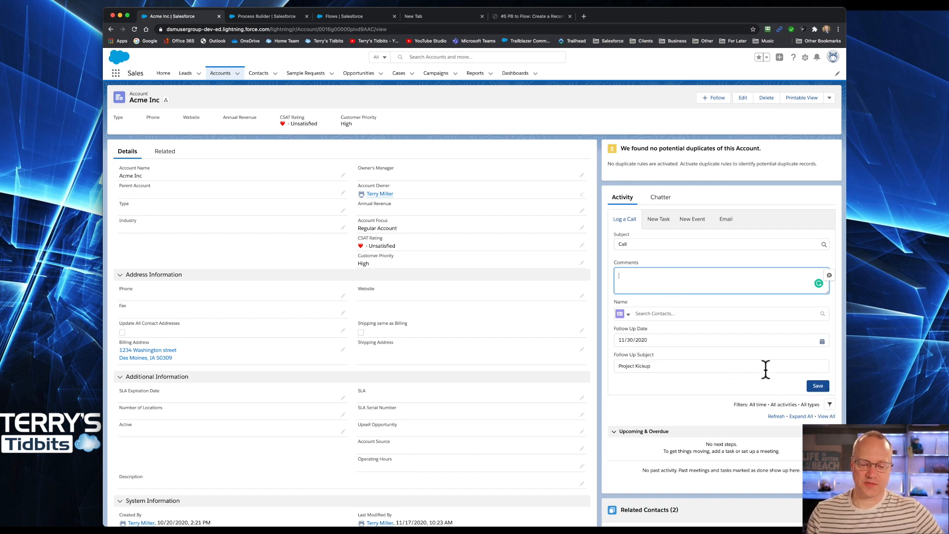
left_click(818, 385)
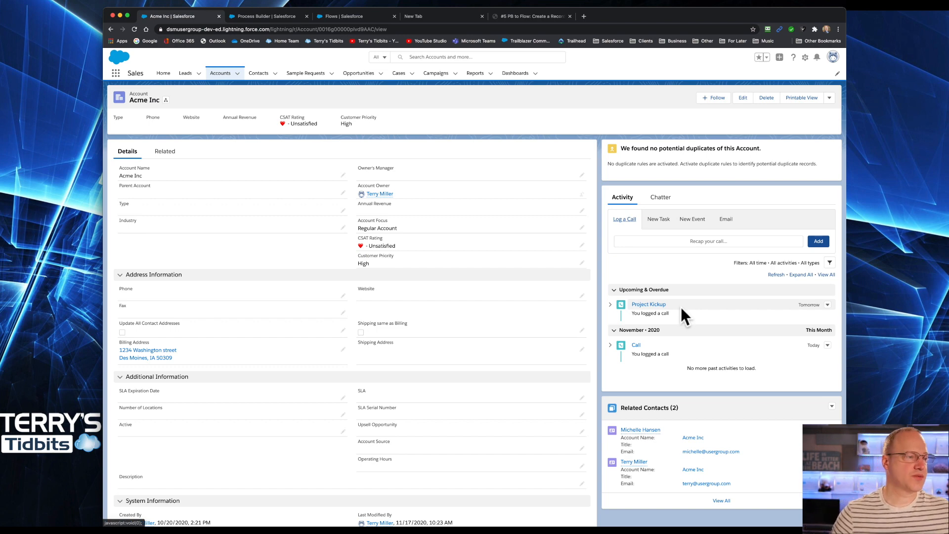
Step: Review the Task Automations process's Follow Up Task criteria and its Create Follow Up Task and Clear Follow Up actions
left_click(259, 16)
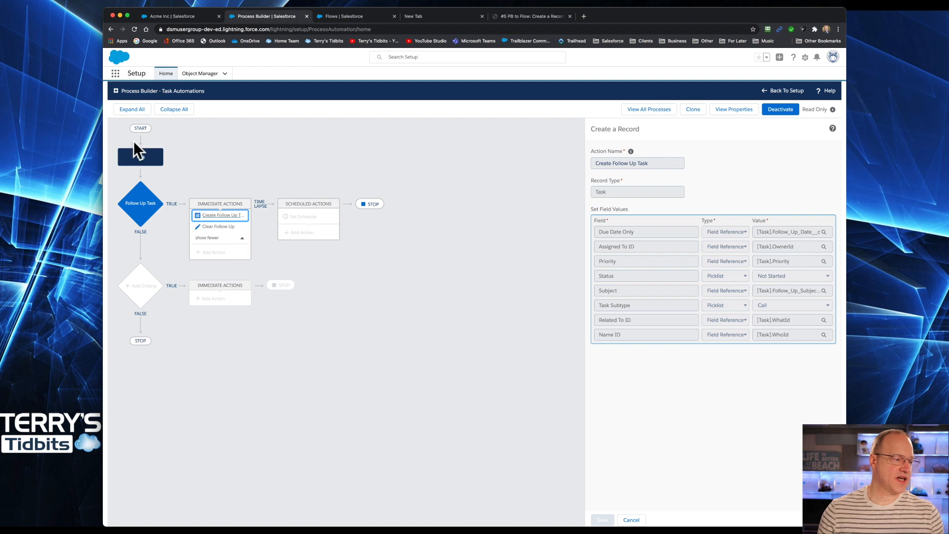
left_click(141, 204)
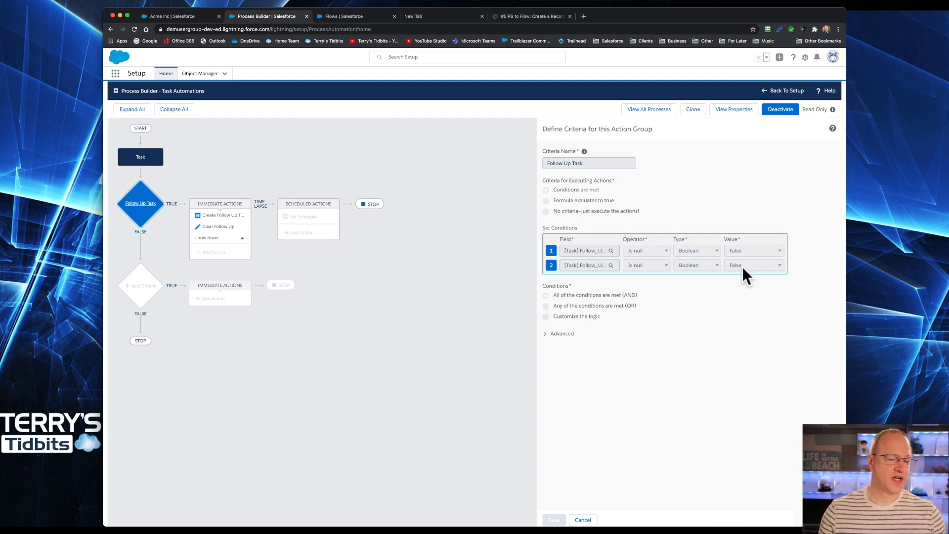
left_click(228, 216)
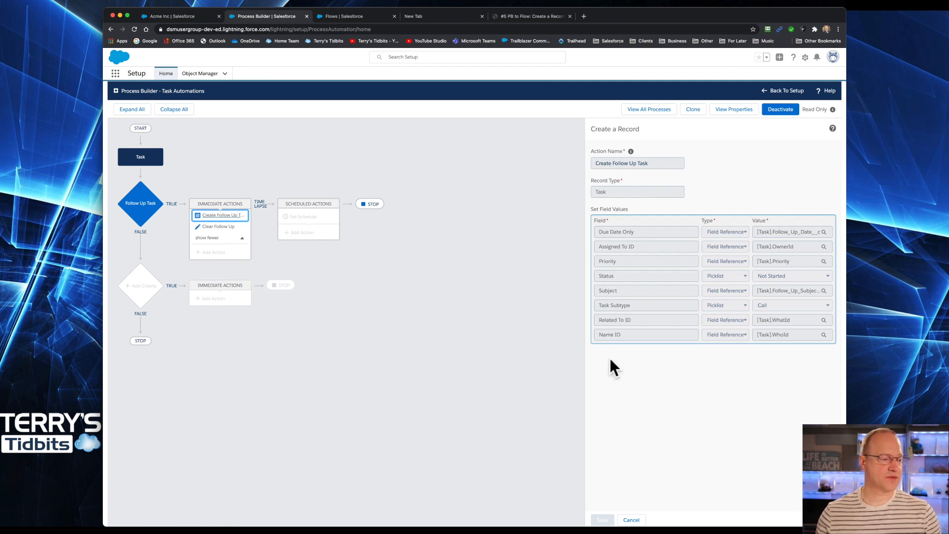
left_click(217, 225)
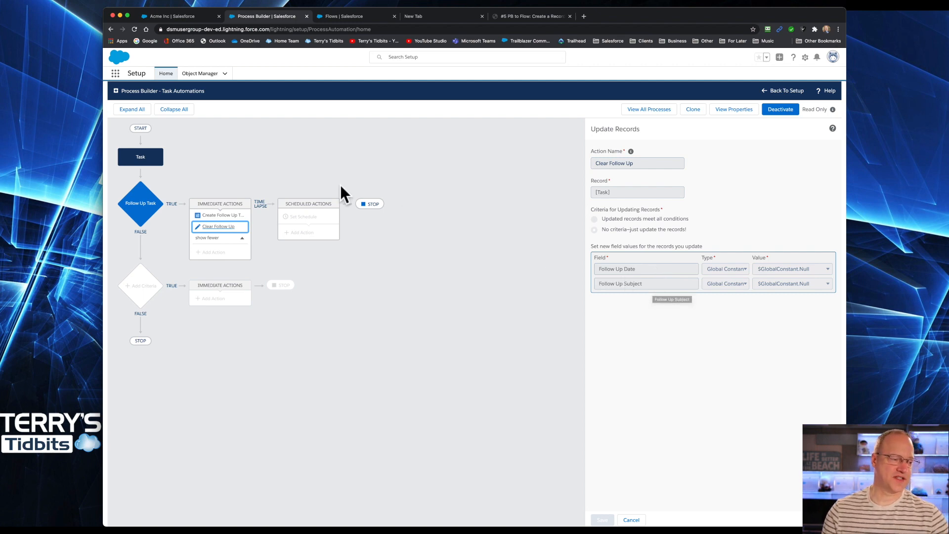
left_click(224, 215)
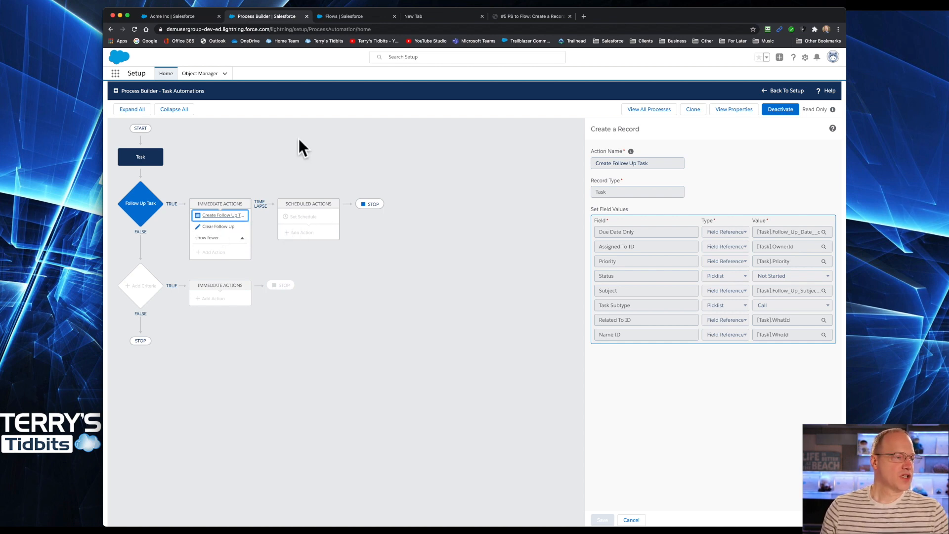
Step: Start a new Record-Triggered Flow from the Flows list using the Auto-Layout canvas
left_click(343, 15)
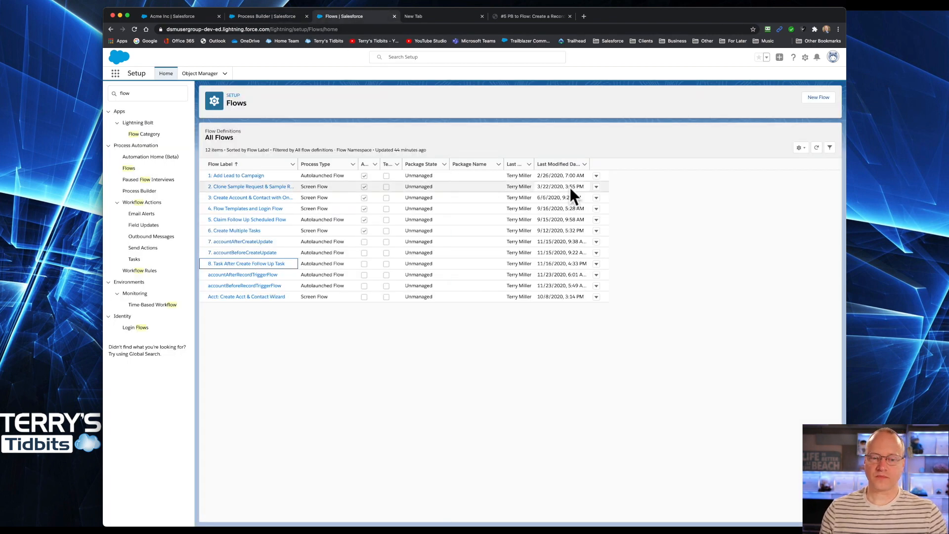
left_click(815, 98)
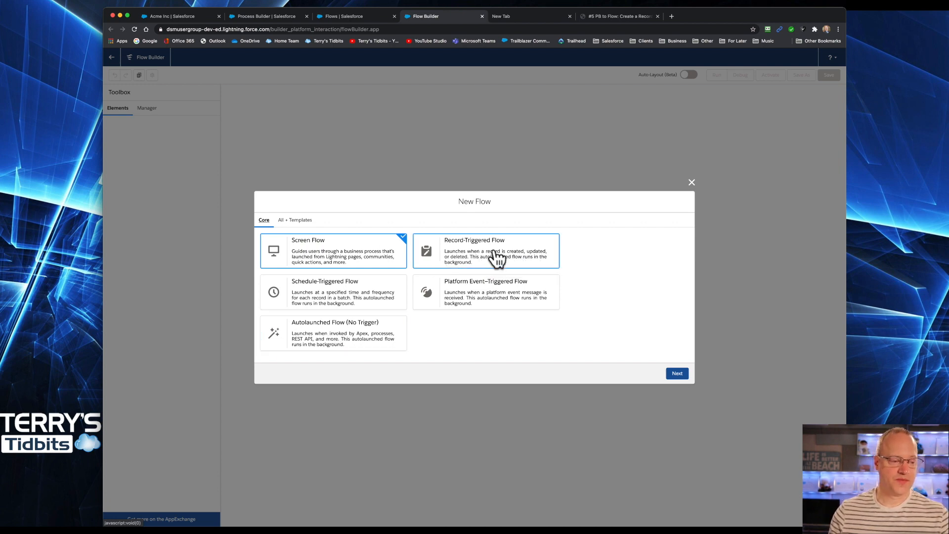
left_click(495, 253)
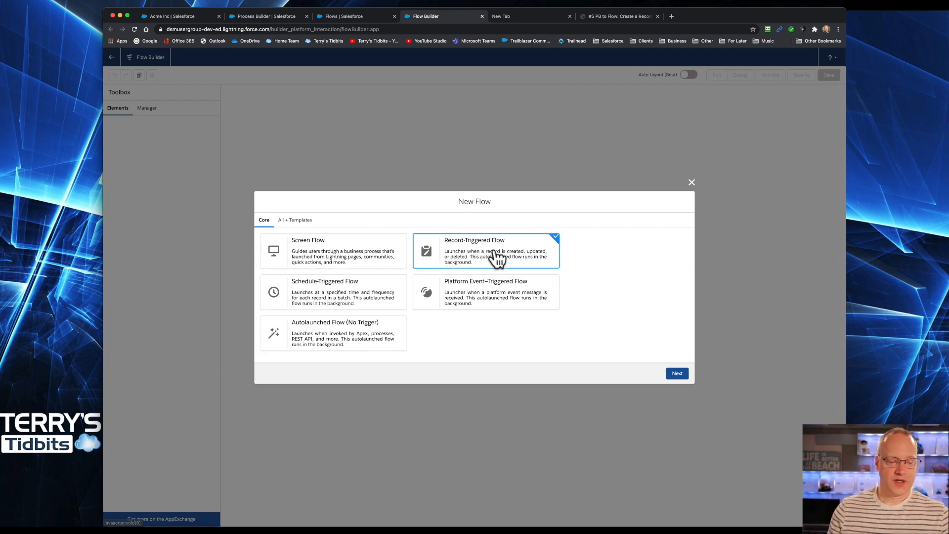
left_click(677, 374)
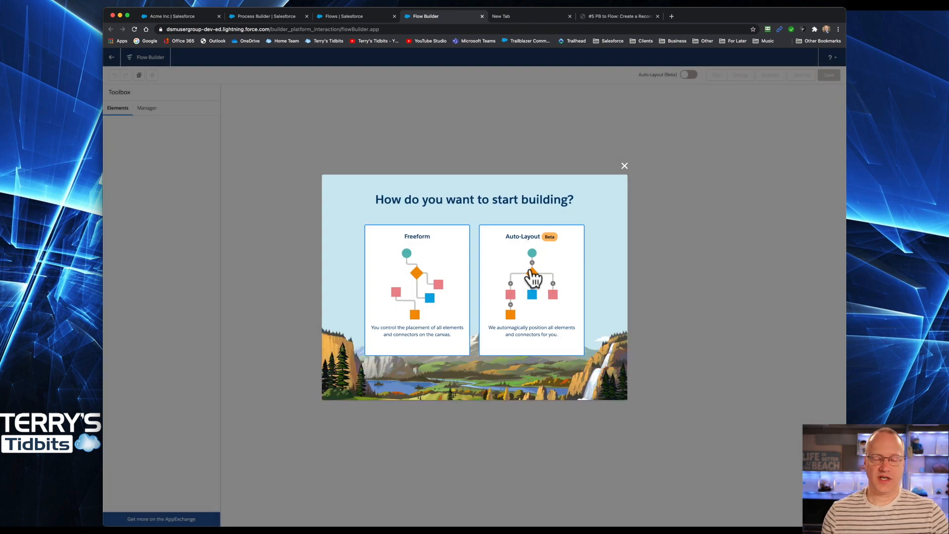
left_click(532, 271)
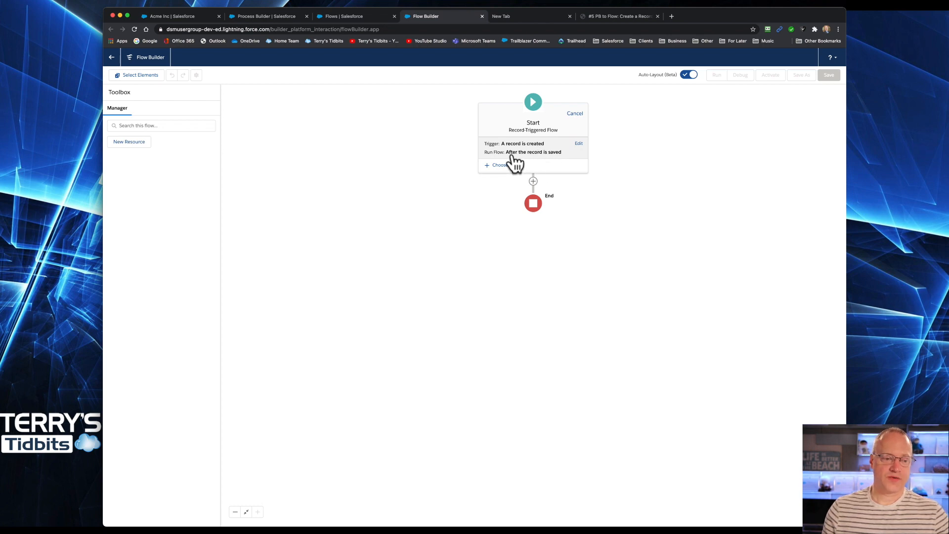
Step: Set the flow's triggering object to Task with condition requirements set to None
left_click(578, 144)
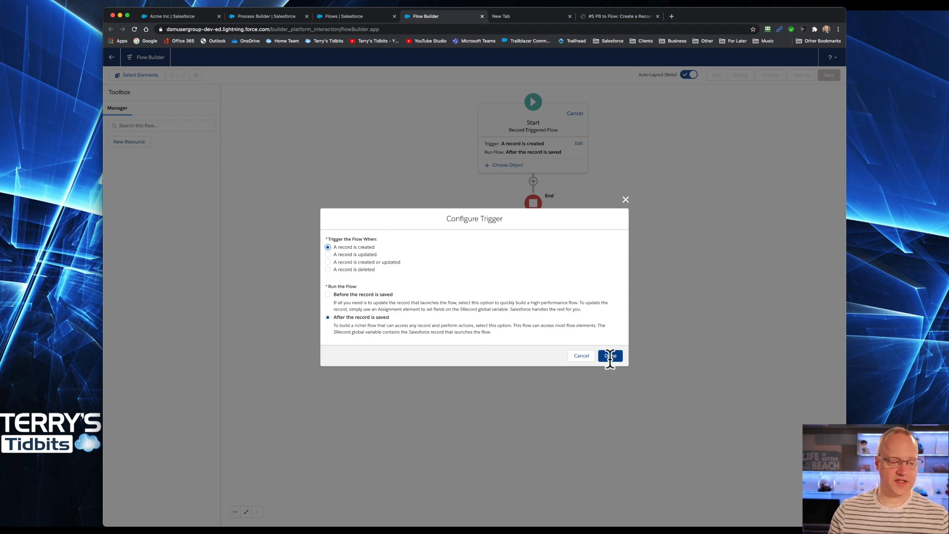
left_click(581, 355)
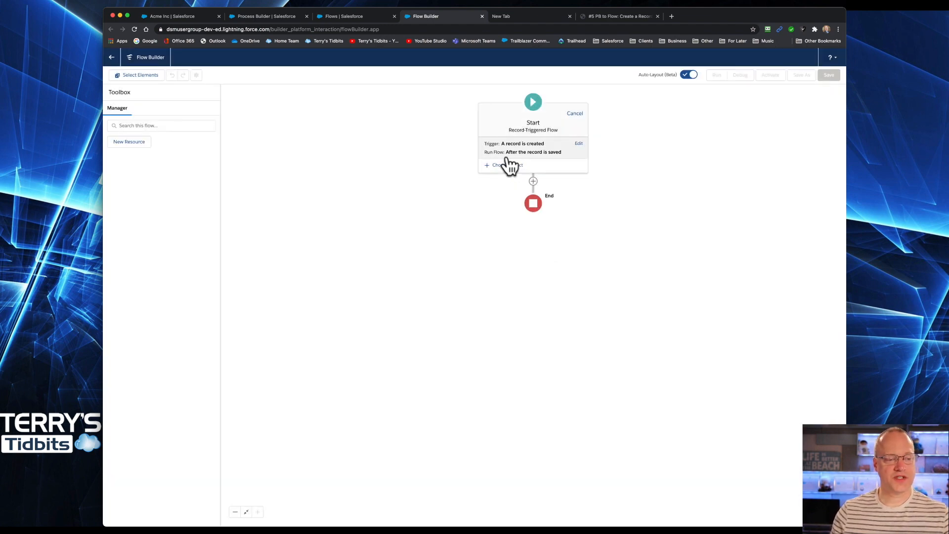
left_click(505, 167)
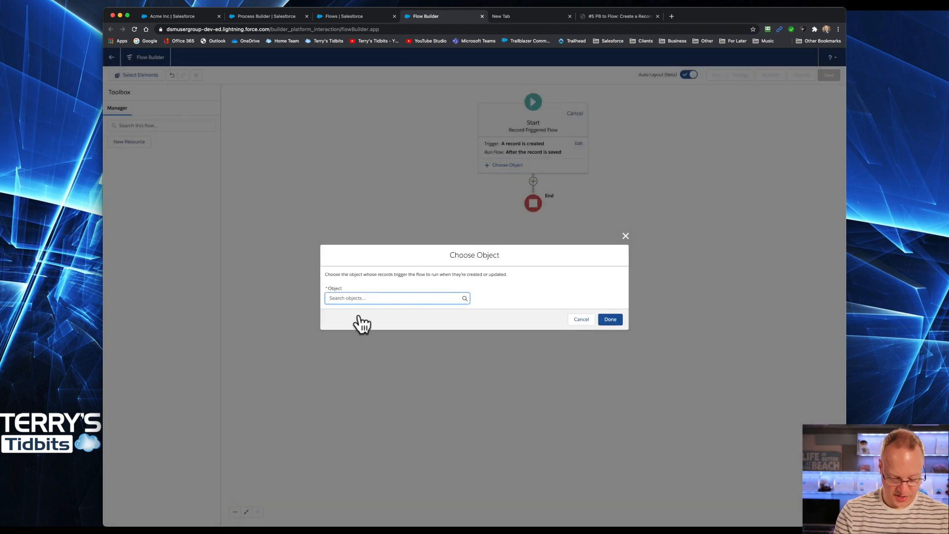
type("task")
left_click(361, 311)
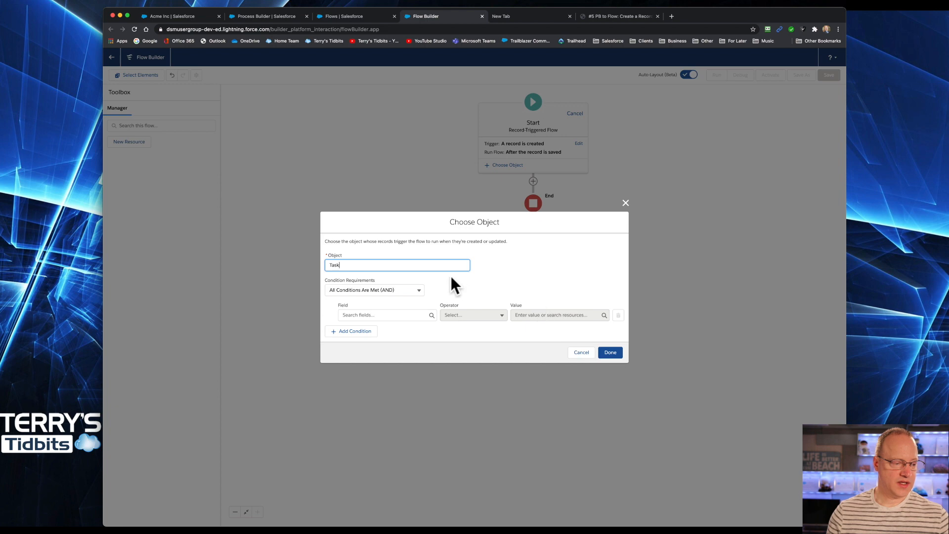
left_click(374, 289)
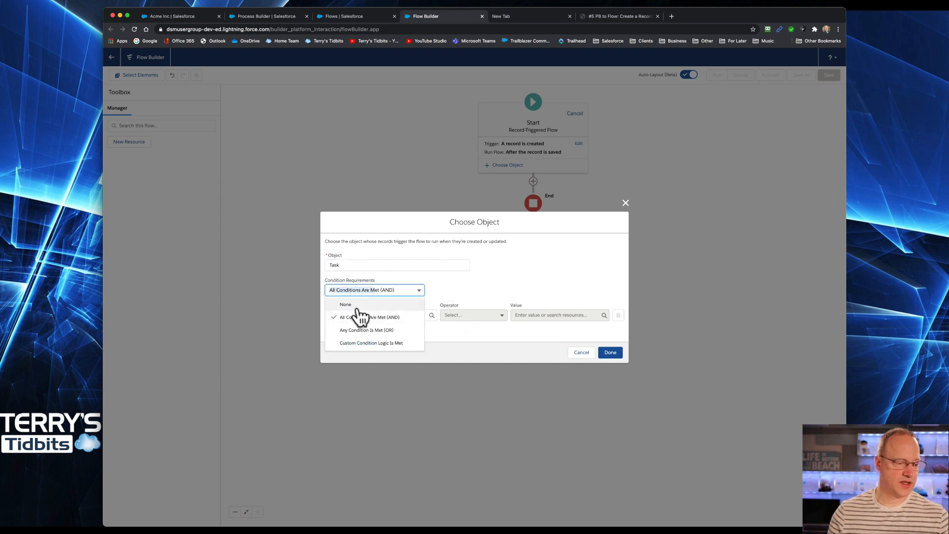
left_click(356, 307)
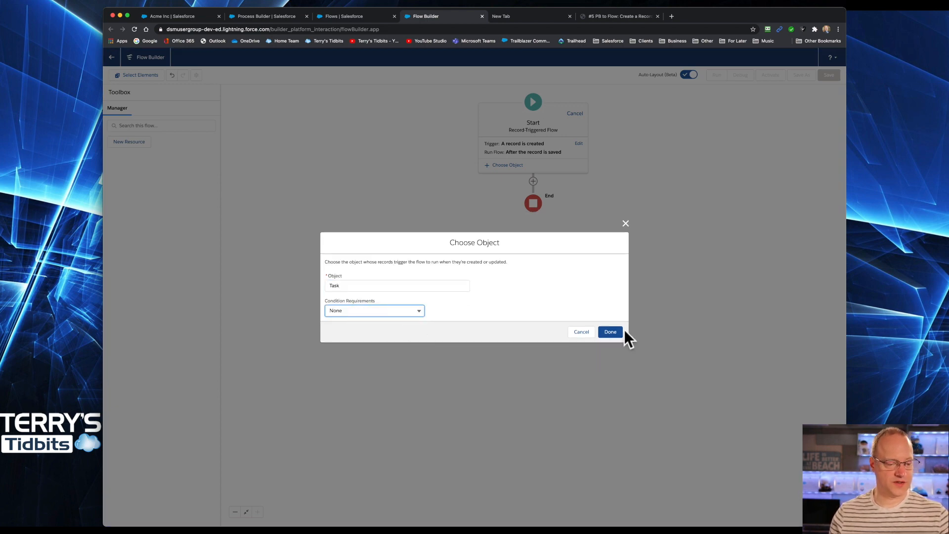
left_click(609, 331)
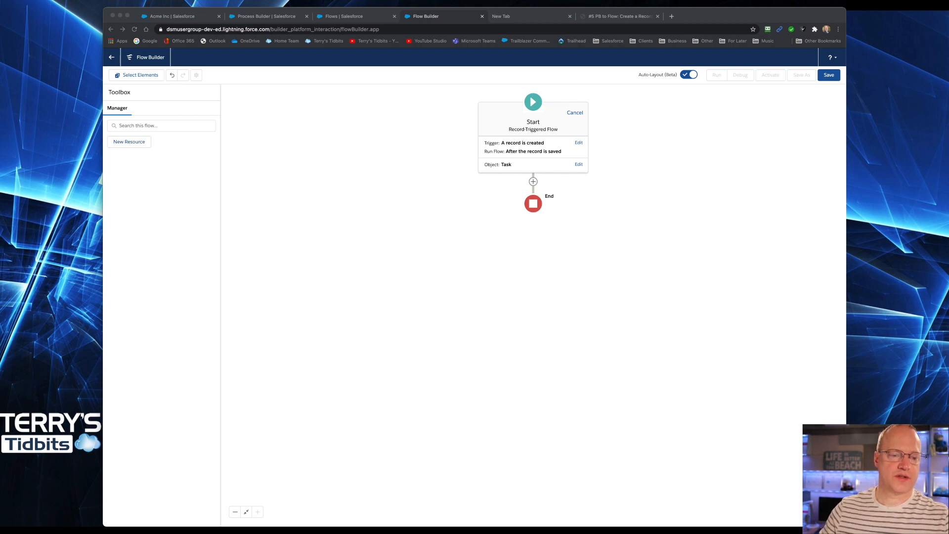
Step: Add a Decision element after the Start element labelled decHasFollowupData
left_click(535, 171)
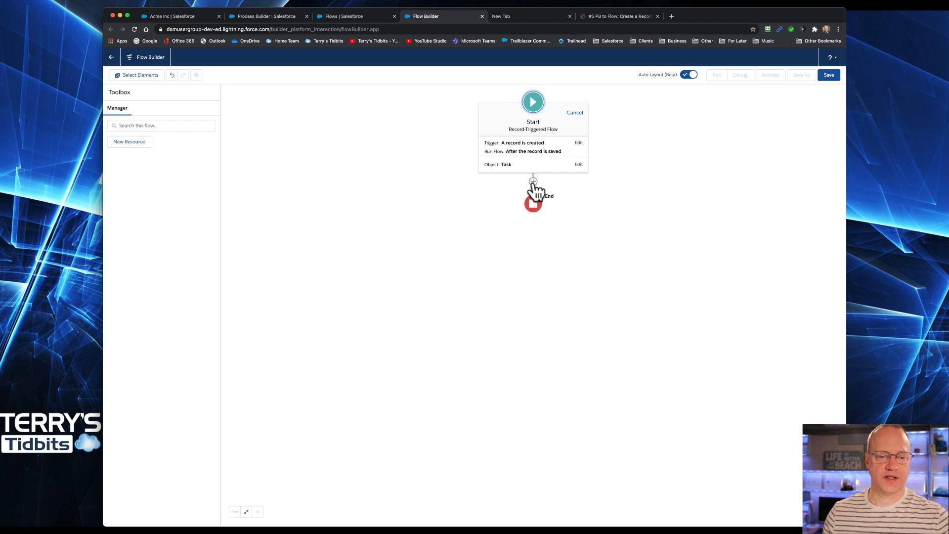
left_click(533, 181)
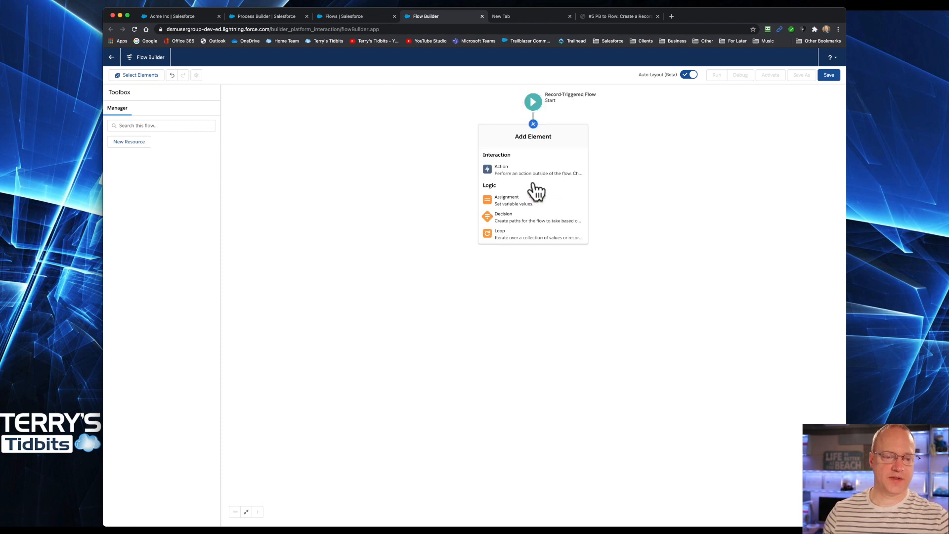
left_click(514, 228)
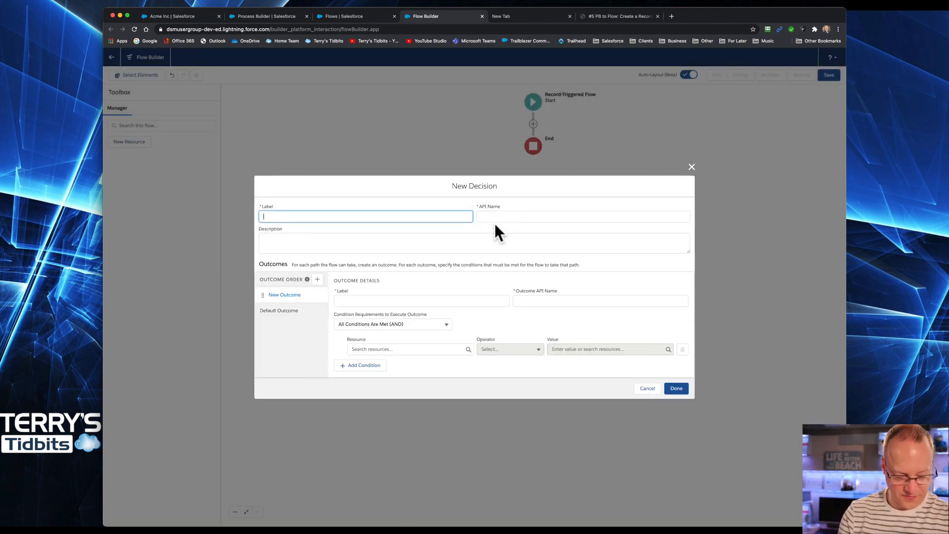
type("decH")
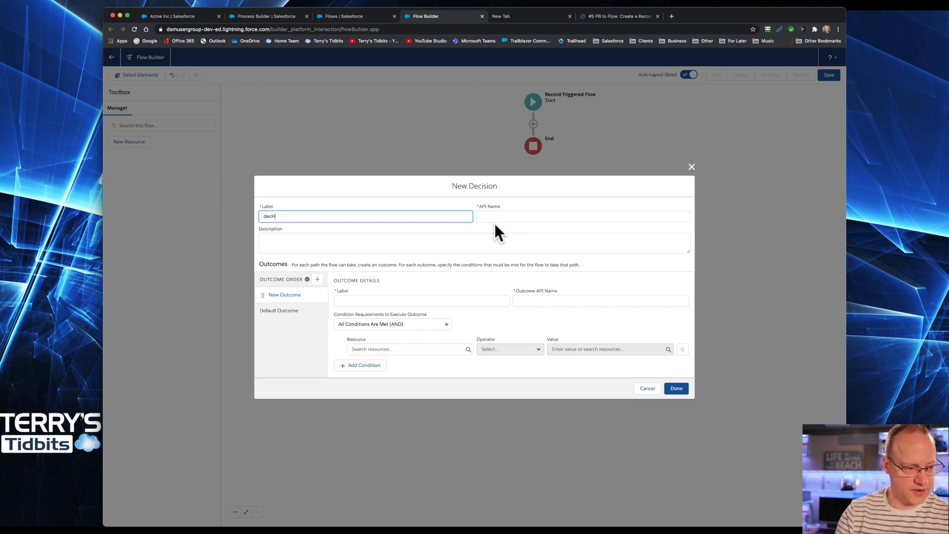
type("asFollow")
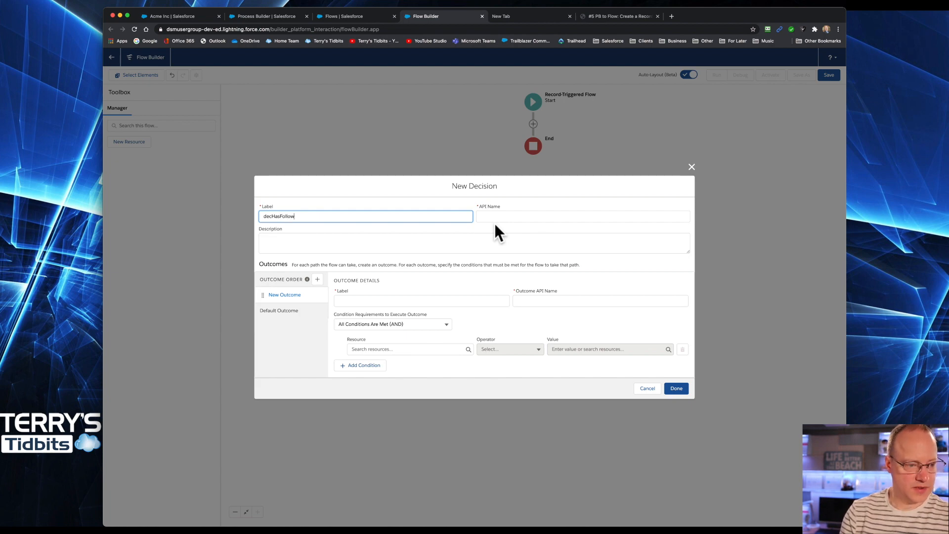
type("upDate")
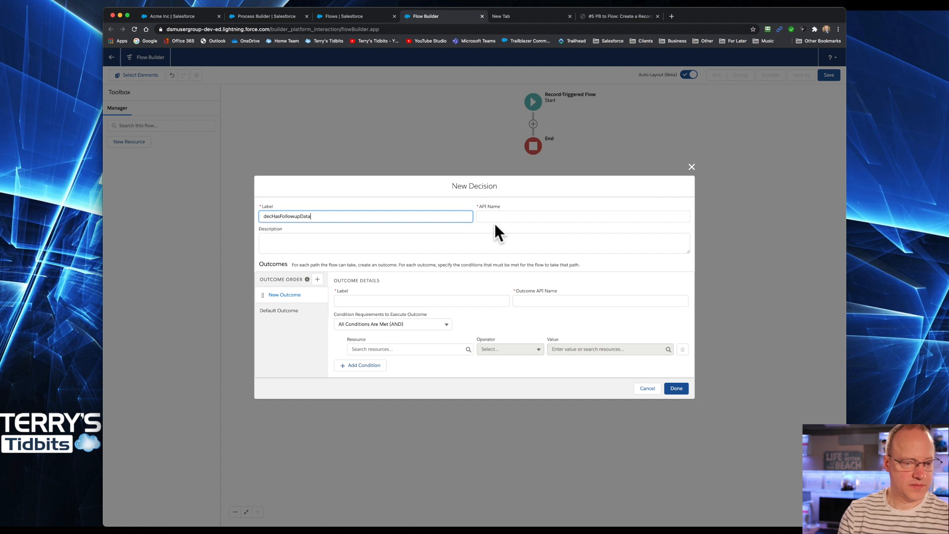
key("Tab")
Step: Name the first outcome HasFollowupData and add the condition $Record Follow Up Date Is Null equals False
left_click(415, 301)
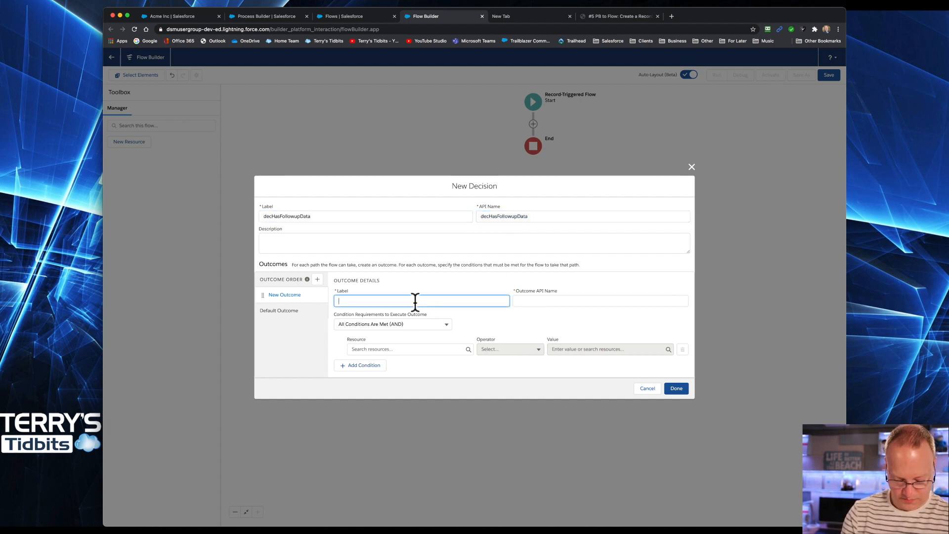
type("HasFo")
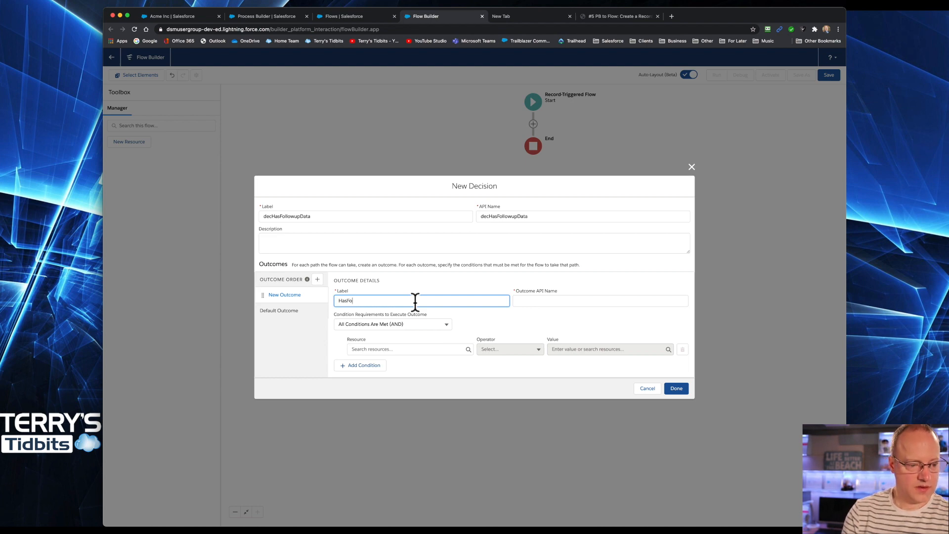
type("llowupDate")
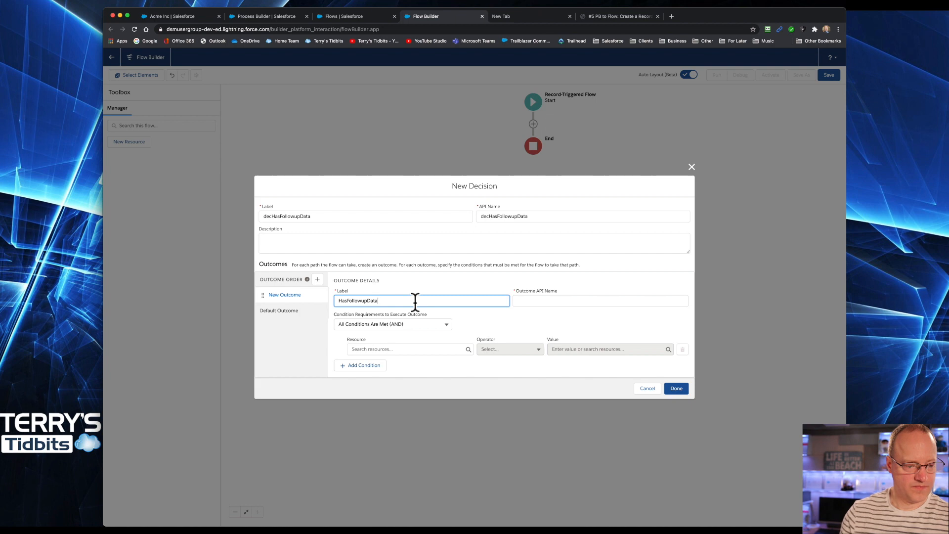
key("Tab")
left_click(418, 349)
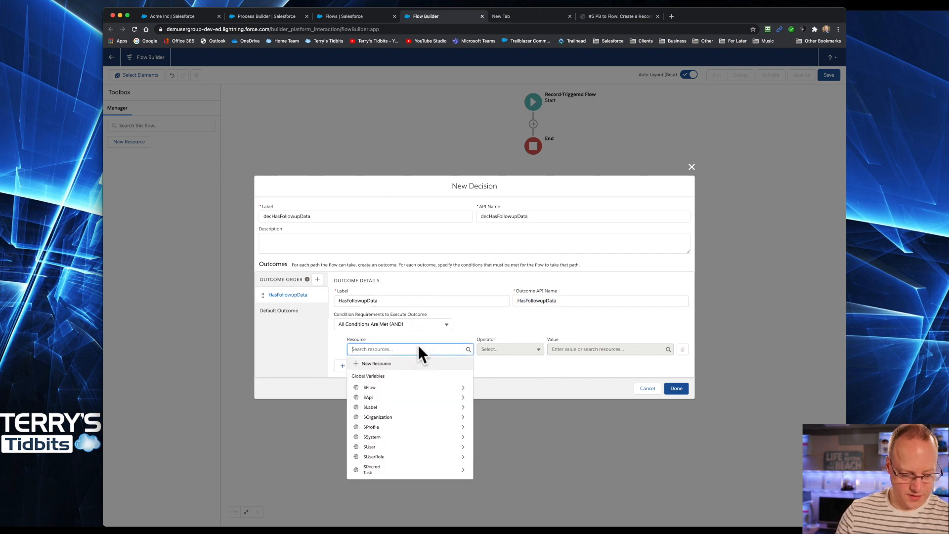
type("$")
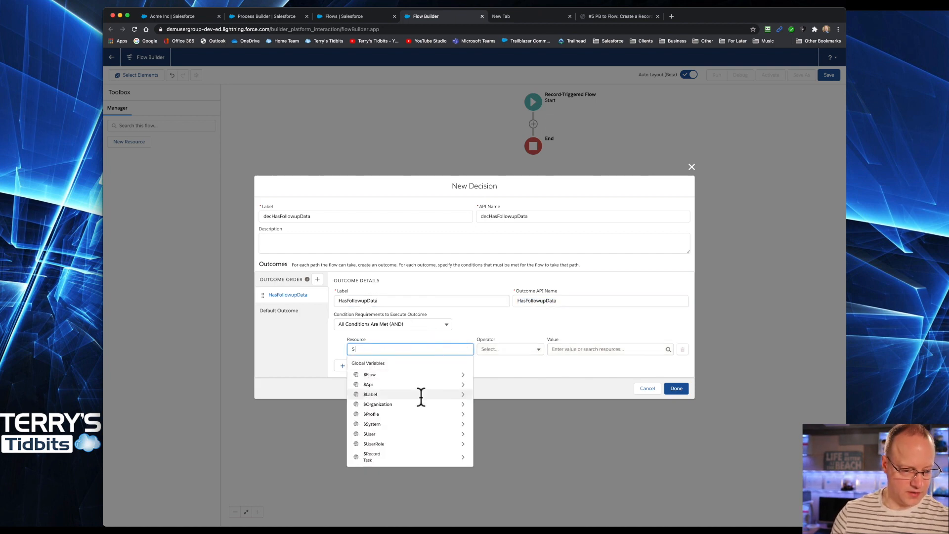
left_click(402, 454)
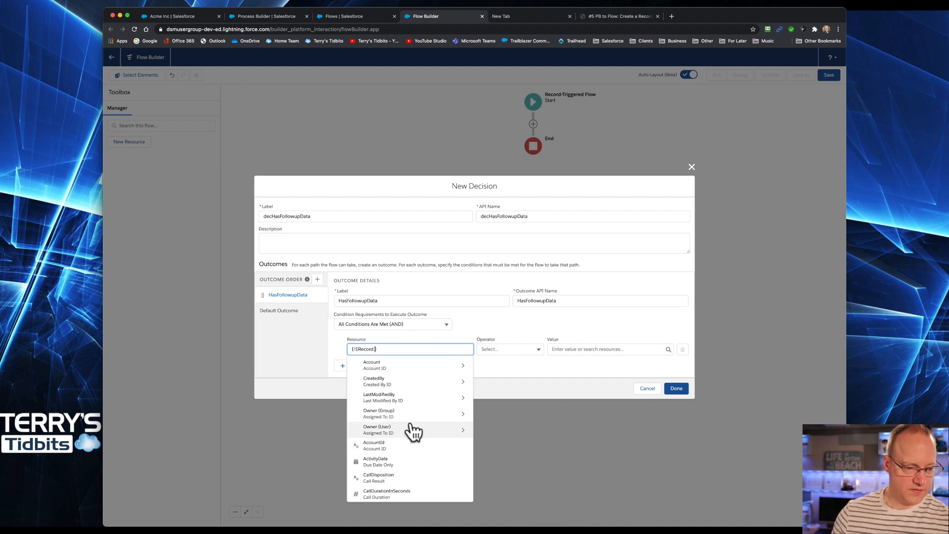
type("foll")
left_click(384, 363)
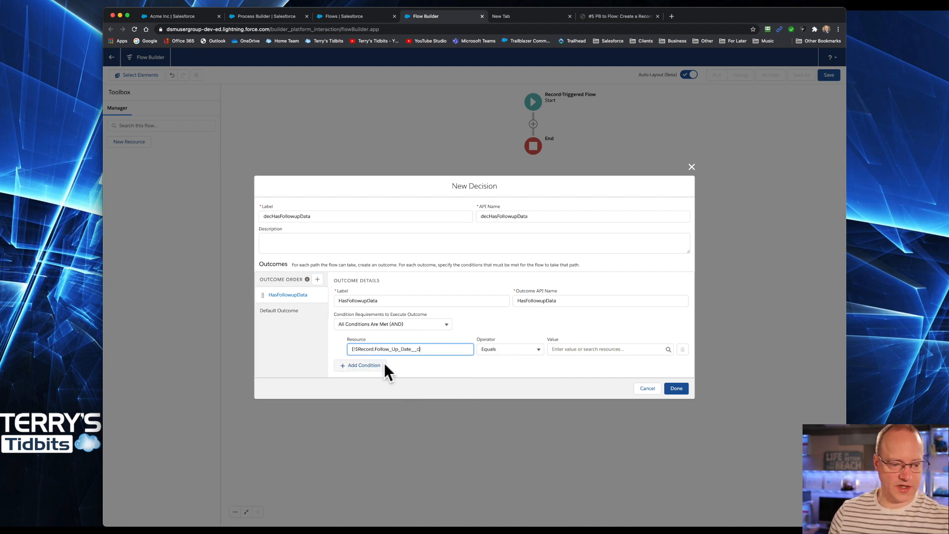
left_click(538, 348)
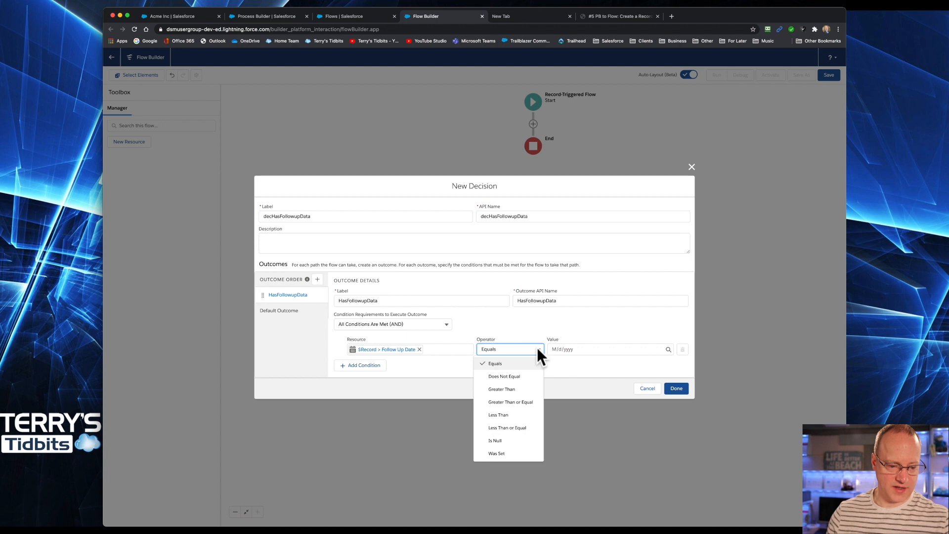
left_click(501, 440)
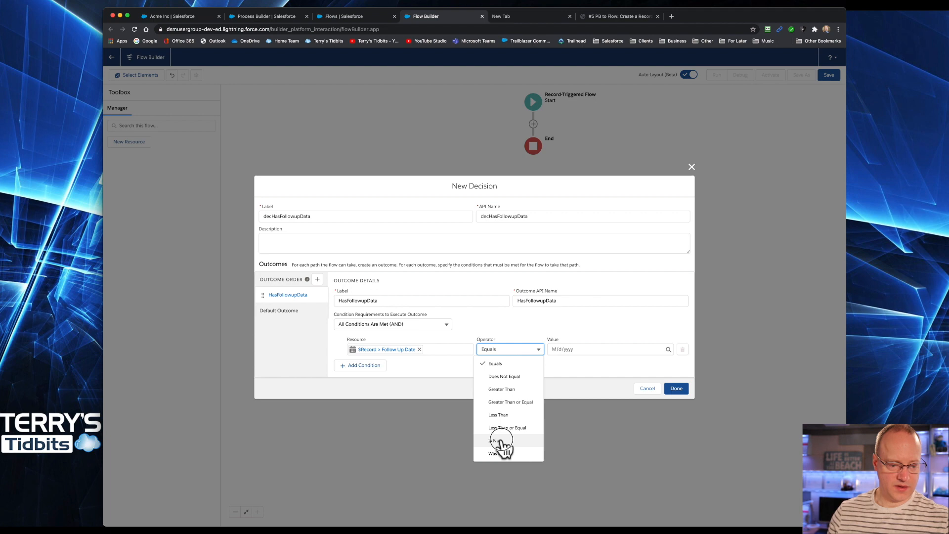
left_click(568, 349)
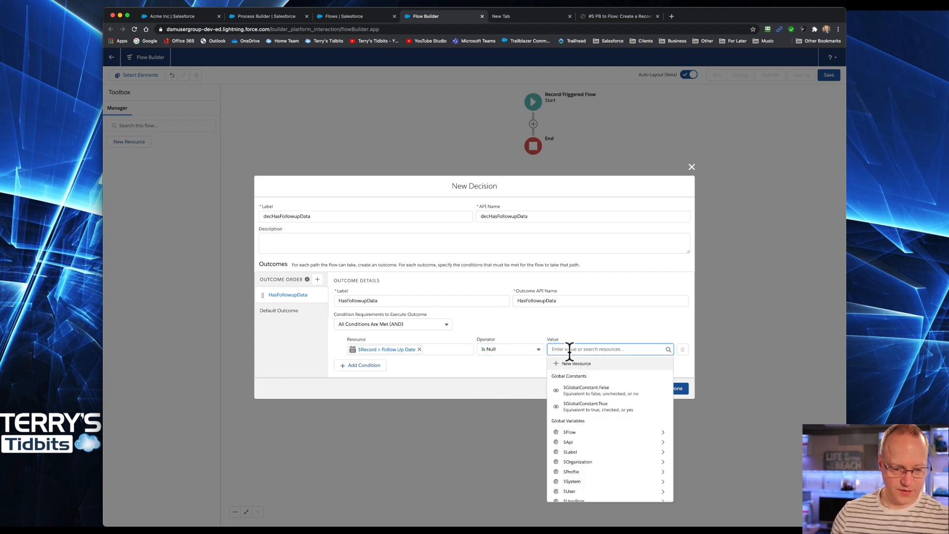
type("false")
left_click(573, 378)
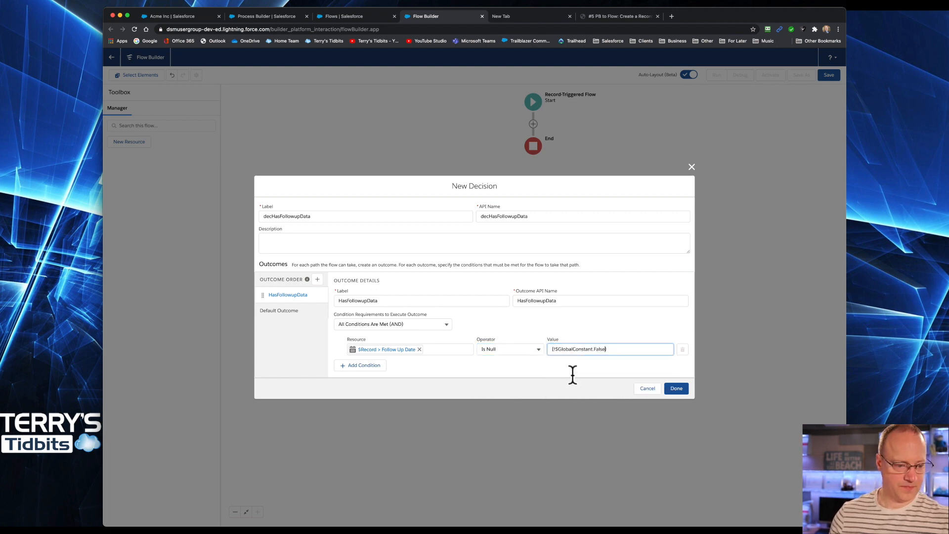
Step: Add a second condition: $Record Follow Up Subject Is Null equals False
left_click(359, 365)
left_click(379, 360)
type("$")
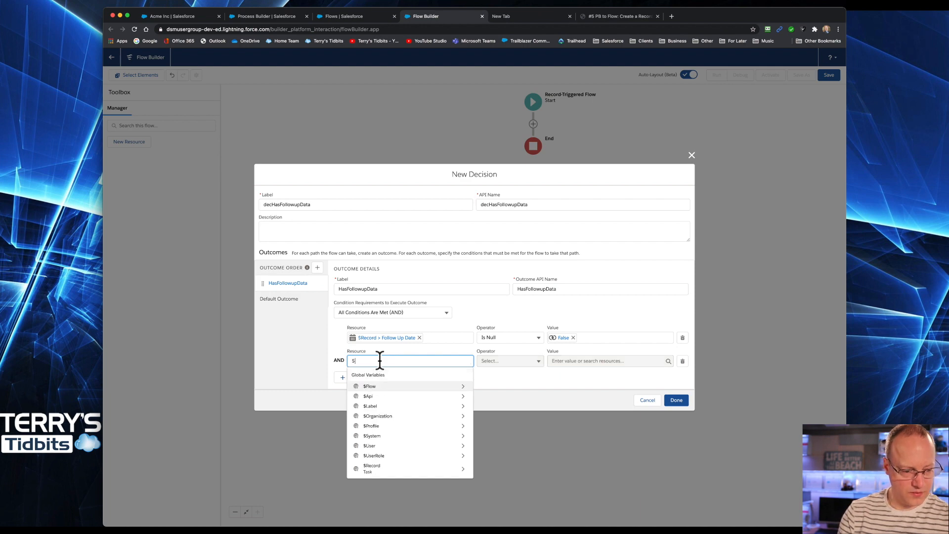
type("Rec")
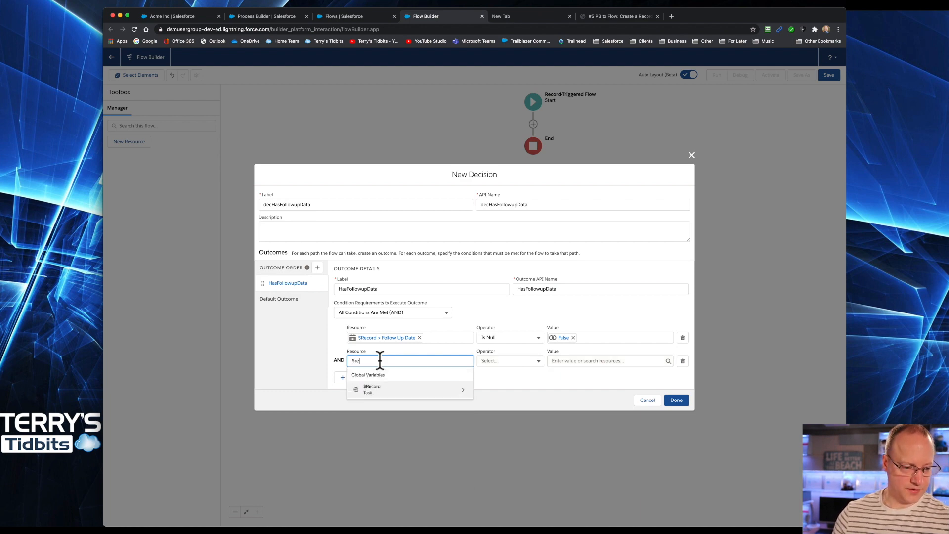
left_click(386, 391)
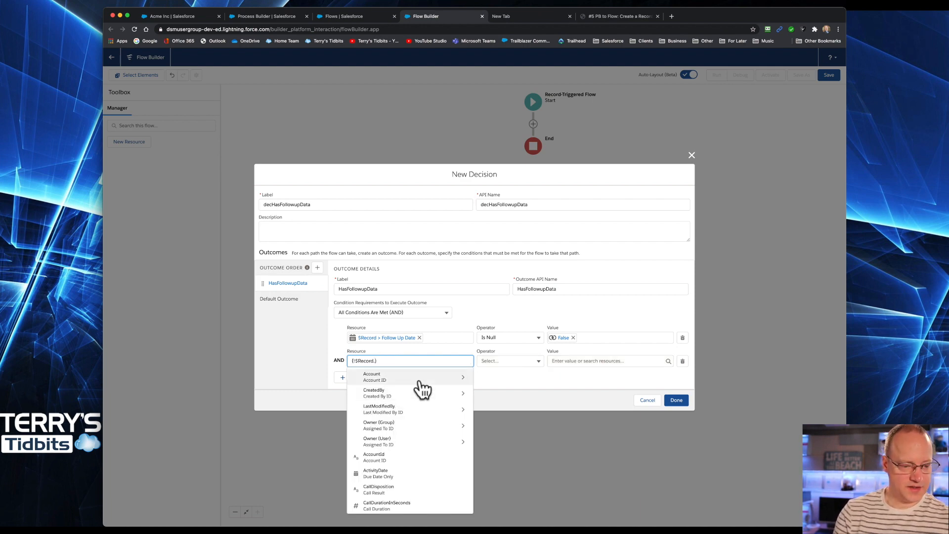
type("foll")
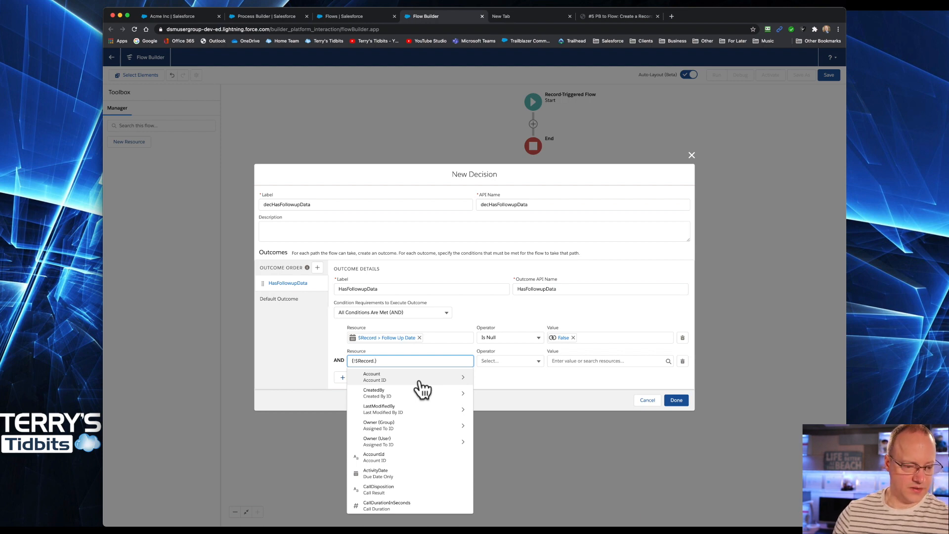
left_click(423, 391)
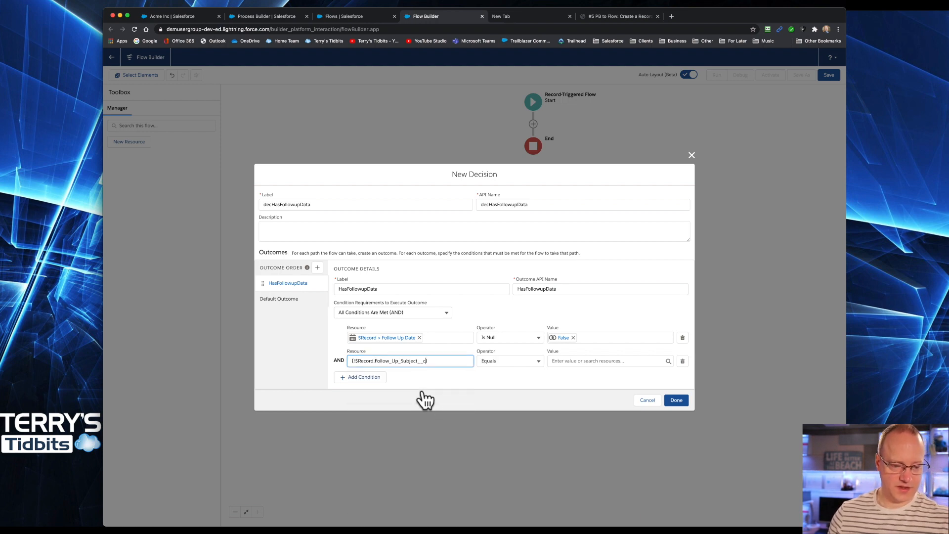
left_click(524, 359)
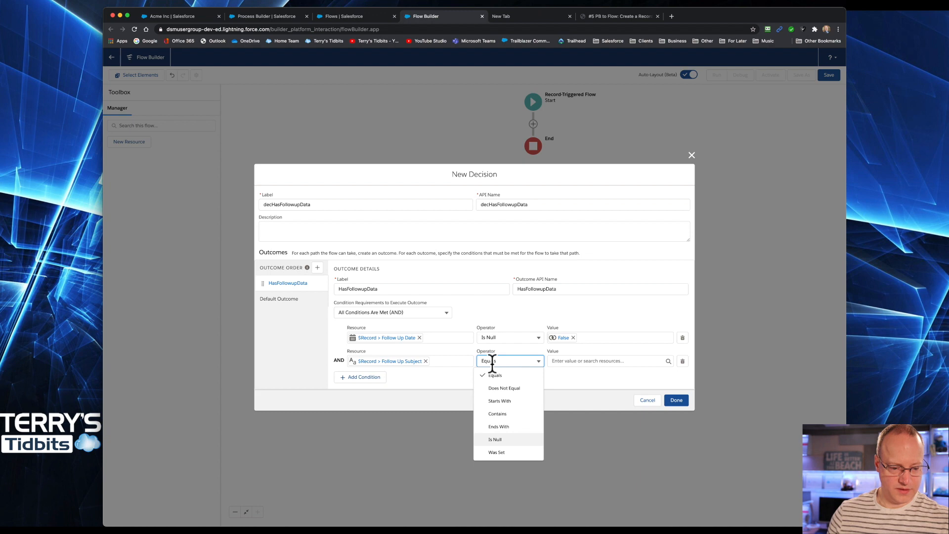
left_click(497, 440)
left_click(568, 362)
type("false")
left_click(580, 389)
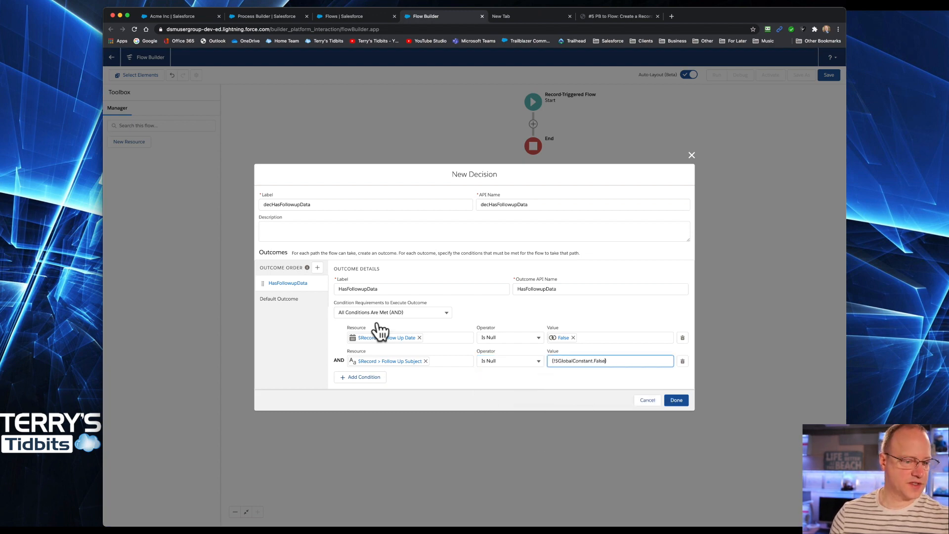
Step: Rename the default outcome to Continue and finish the decision
left_click(281, 299)
triple_click(377, 286)
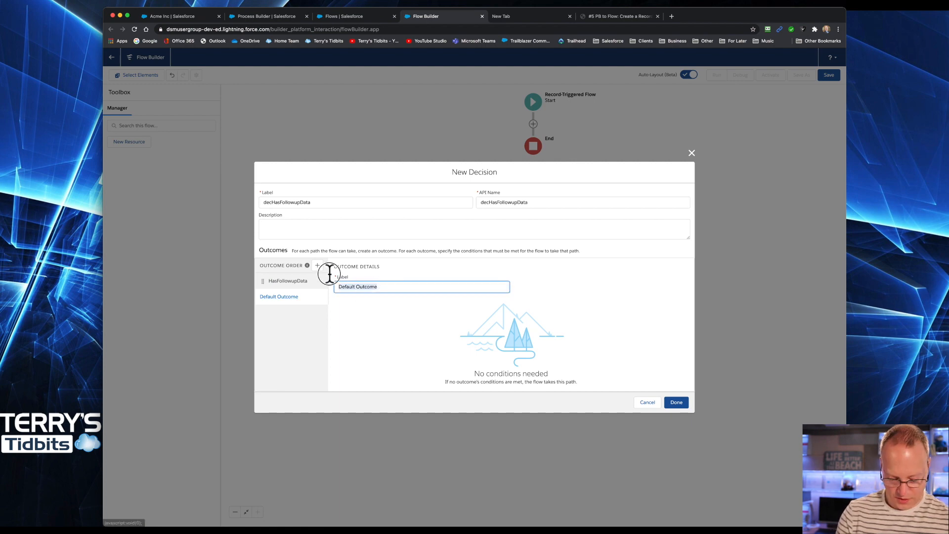
type("Continue")
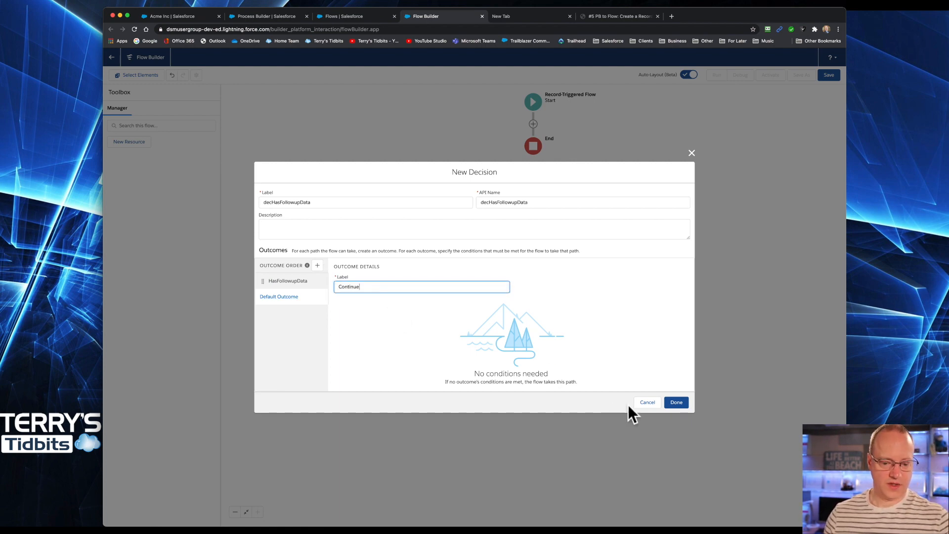
left_click(671, 403)
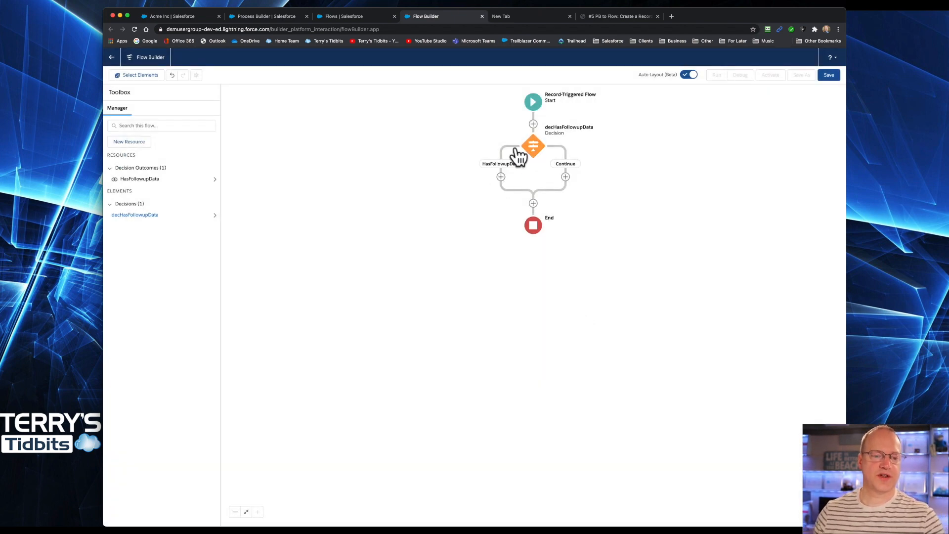
Step: Add a Create Records element on the HasFollowupData path labelled createFollowupTask
left_click(501, 177)
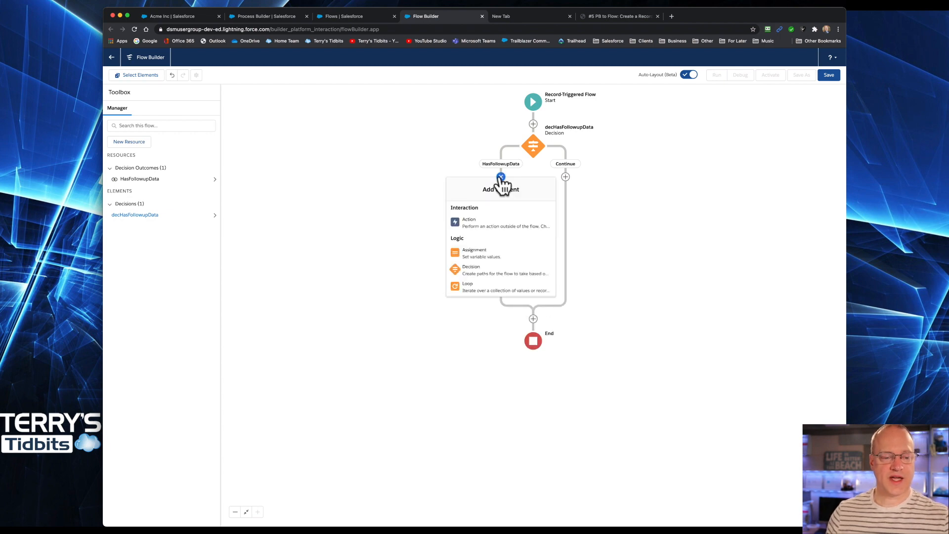
scroll(530, 267, "down", 3)
scroll(531, 267, "down", 1)
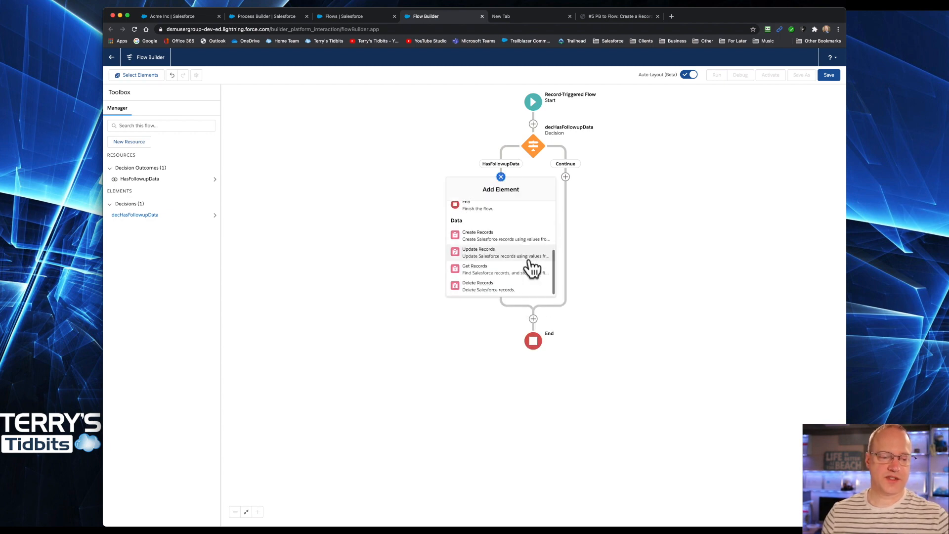
left_click(483, 240)
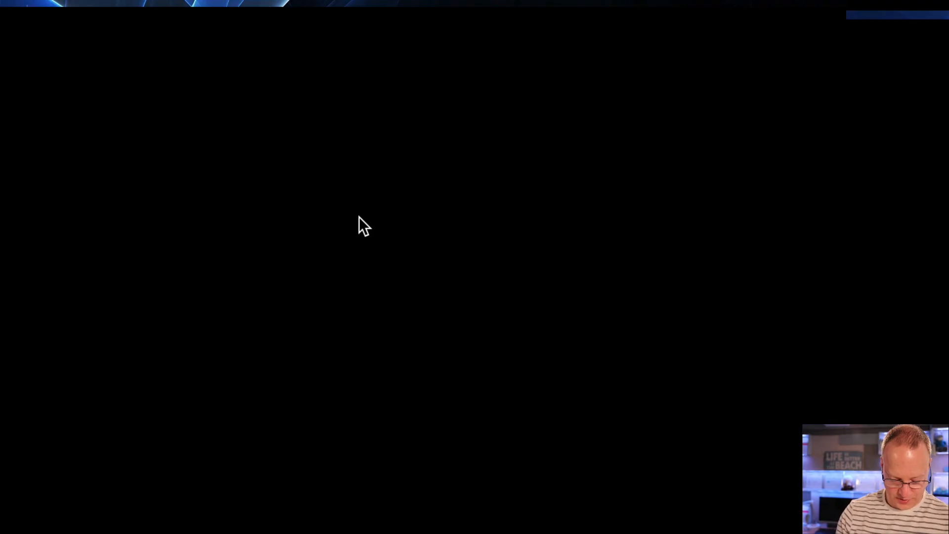
left_click(359, 219)
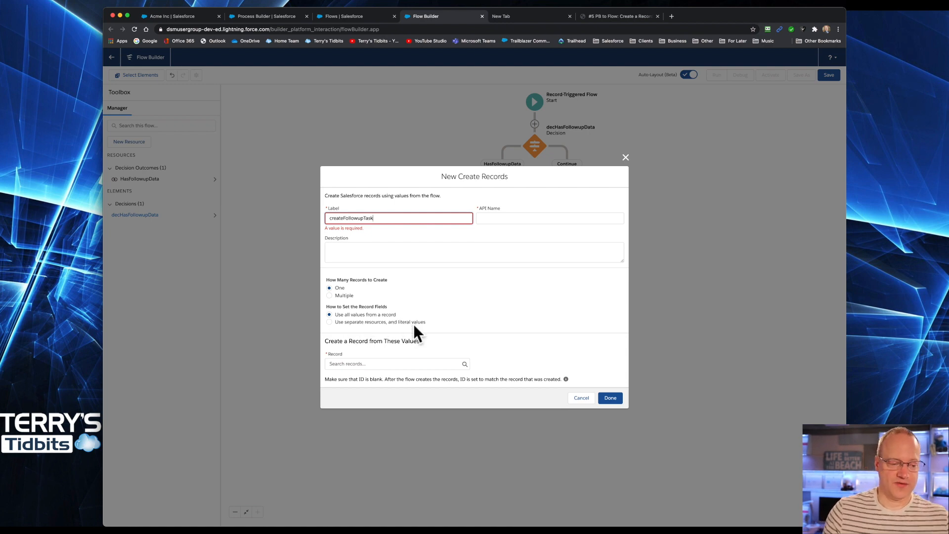
Step: Choose to set record fields using separate resources and literal values, and select Task as the object to create
left_click(329, 321)
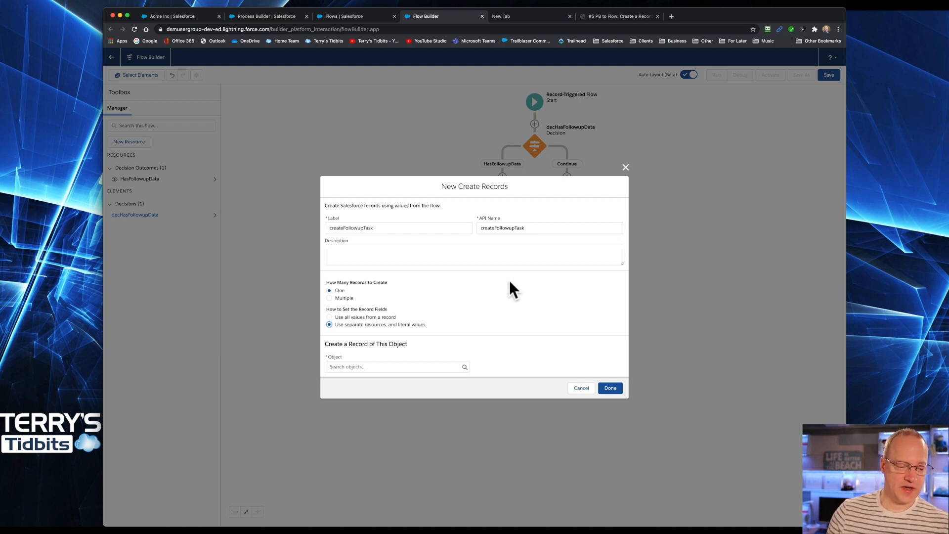
left_click(351, 367)
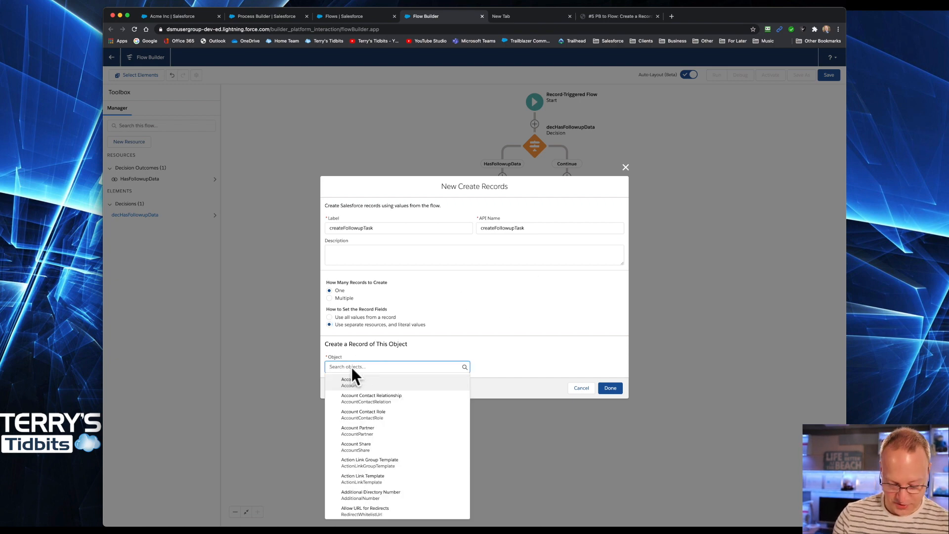
type("taks")
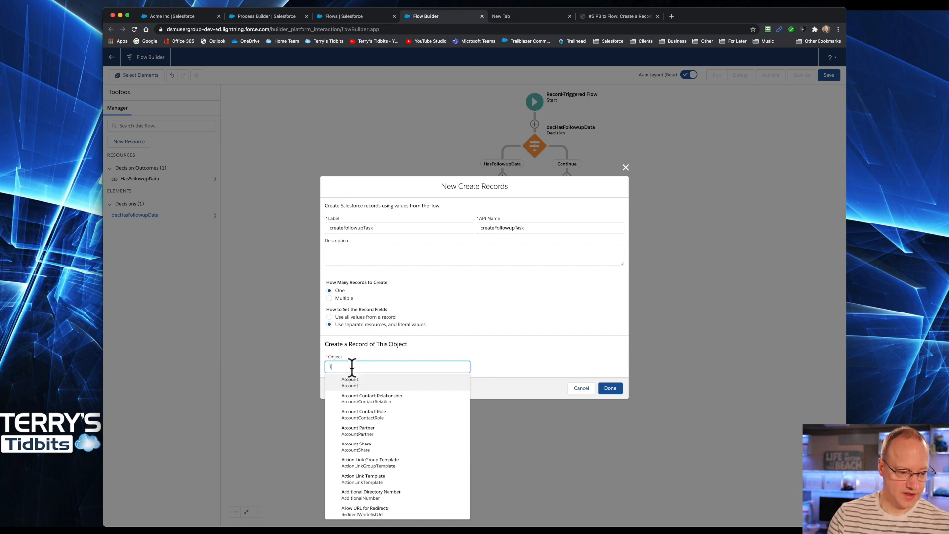
key("BackSpace")
key("BackSpace")
type("sk")
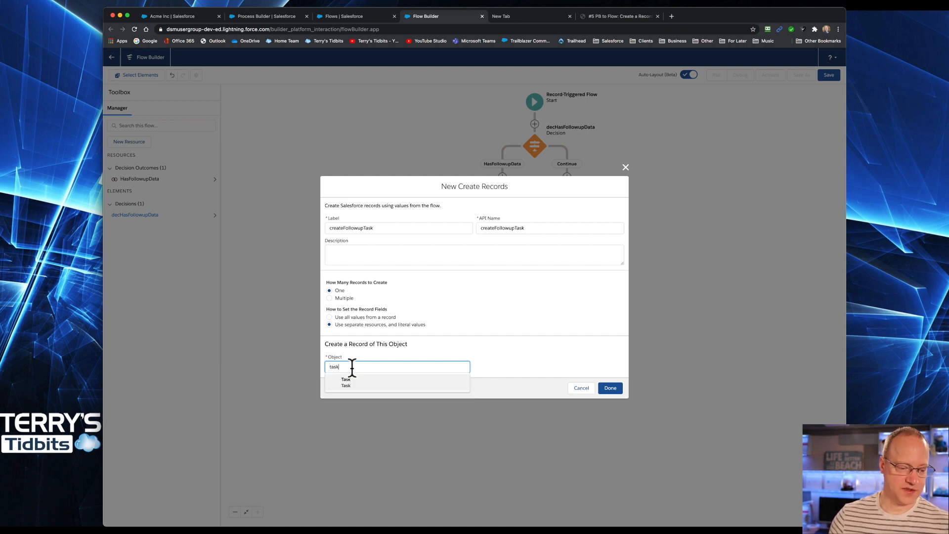
left_click(354, 382)
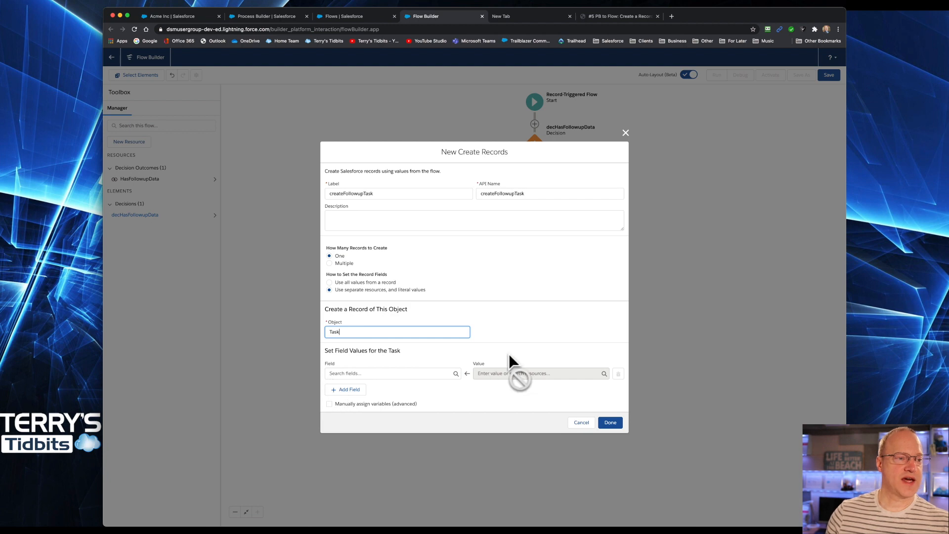
Step: Check the original Process Builder action's field list, then add five more field assignment rows
left_click(261, 15)
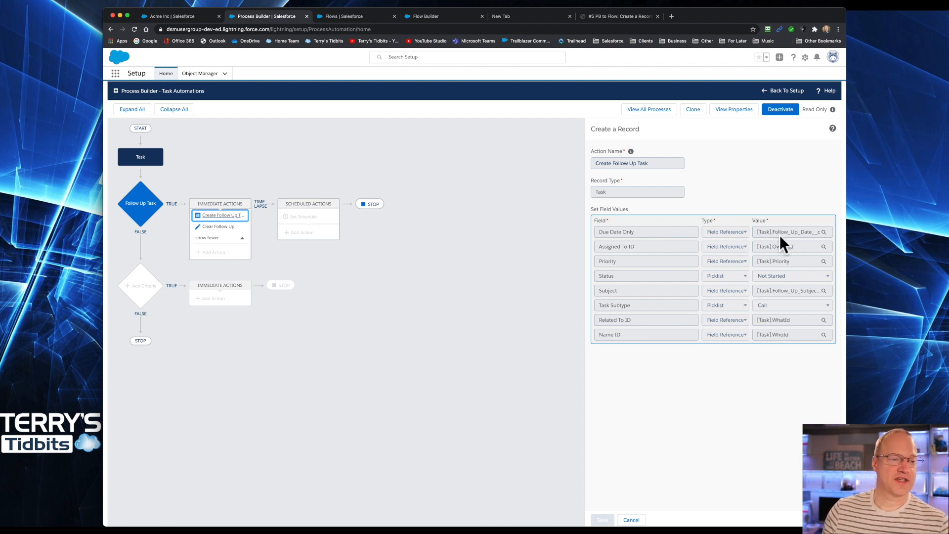
left_click(358, 17)
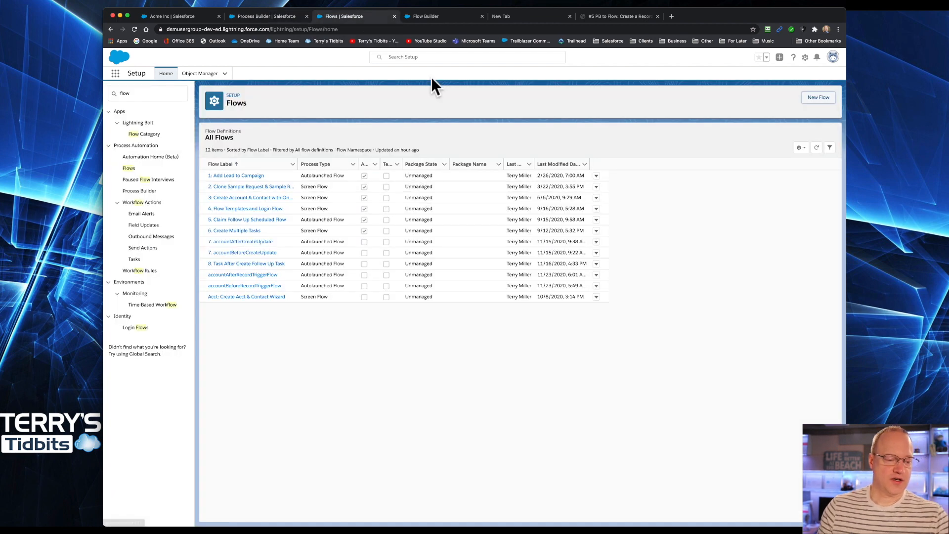
left_click(430, 16)
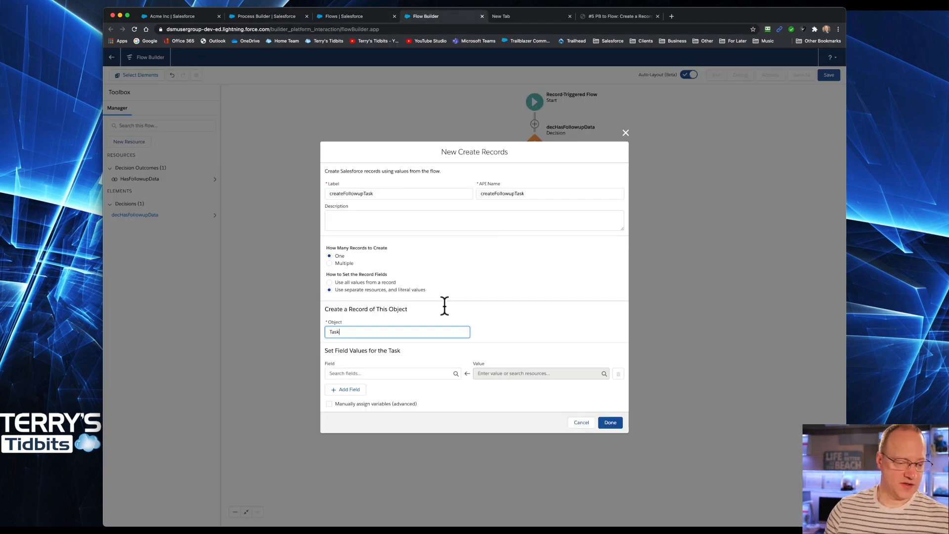
left_click(351, 389)
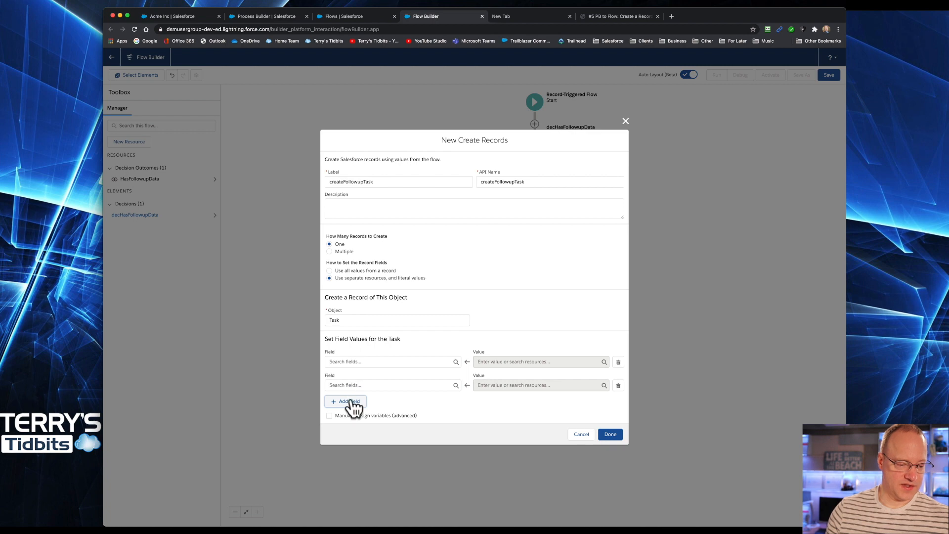
left_click(349, 402)
left_click(349, 415)
left_click(349, 426)
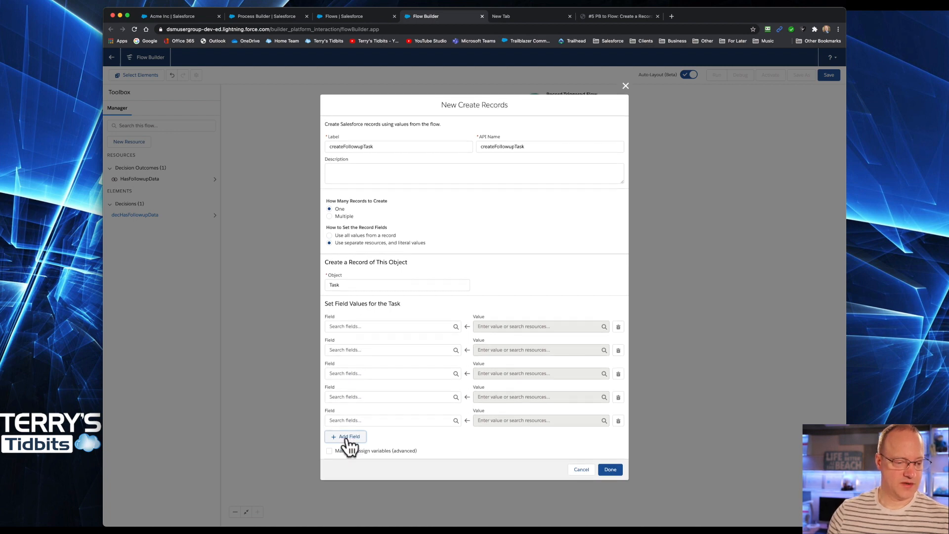
left_click(349, 436)
Step: Set the first two field rows to ActivityDate and Priority
left_click(369, 315)
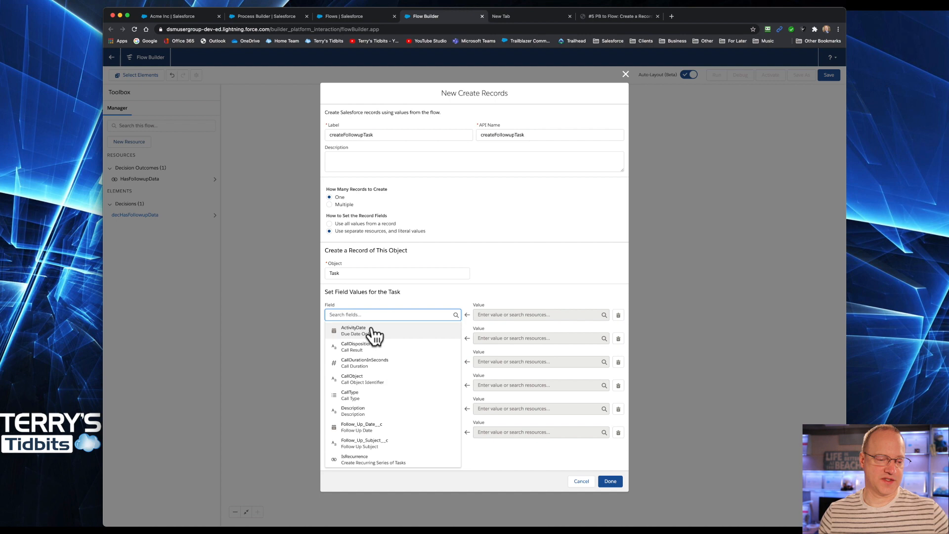
left_click(363, 330)
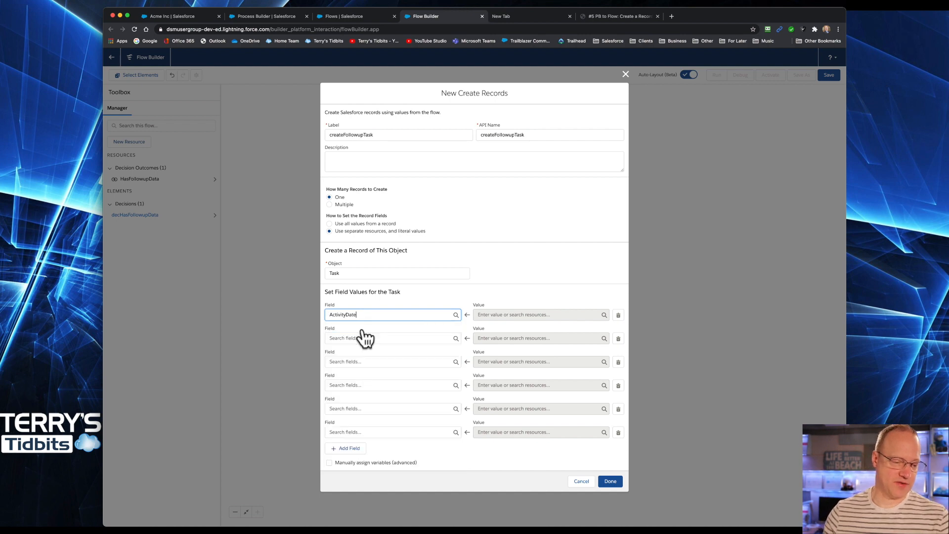
left_click(375, 338)
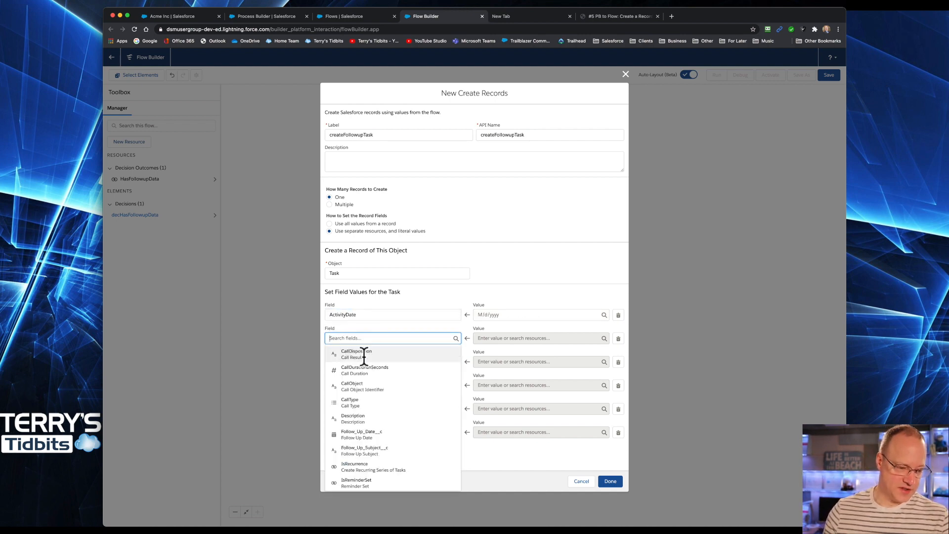
scroll(364, 420, "down", 2)
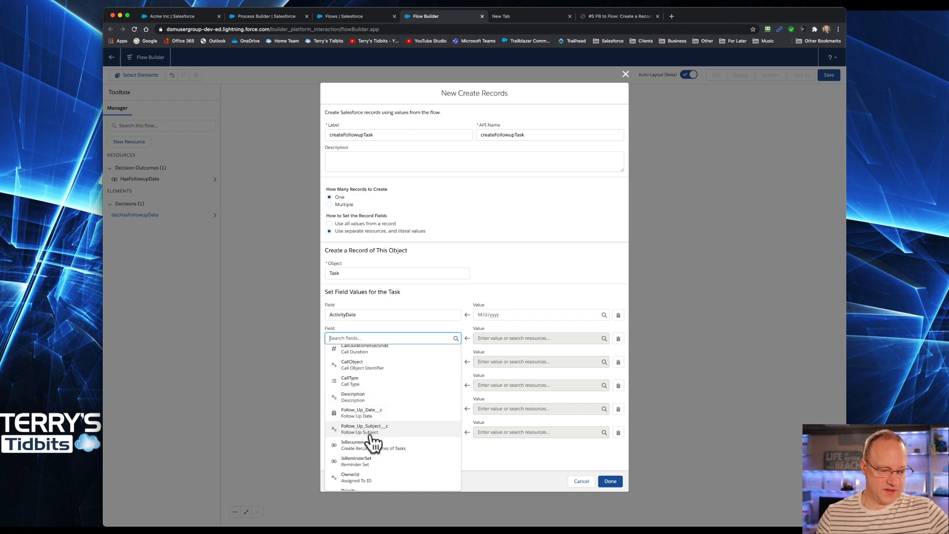
scroll(373, 436, "down", 1)
scroll(373, 435, "down", 5)
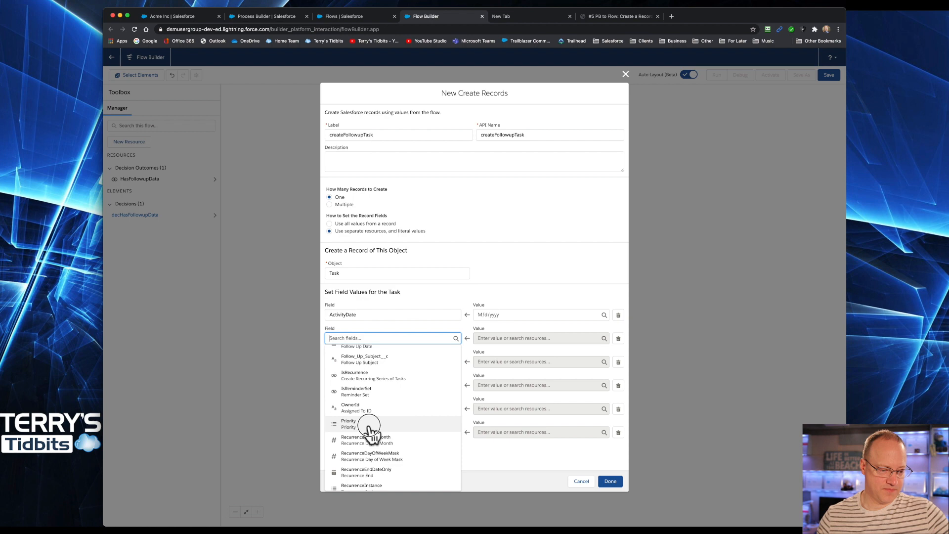
left_click(371, 427)
Step: Set the third and fourth field rows to OwnerId and Status
left_click(347, 362)
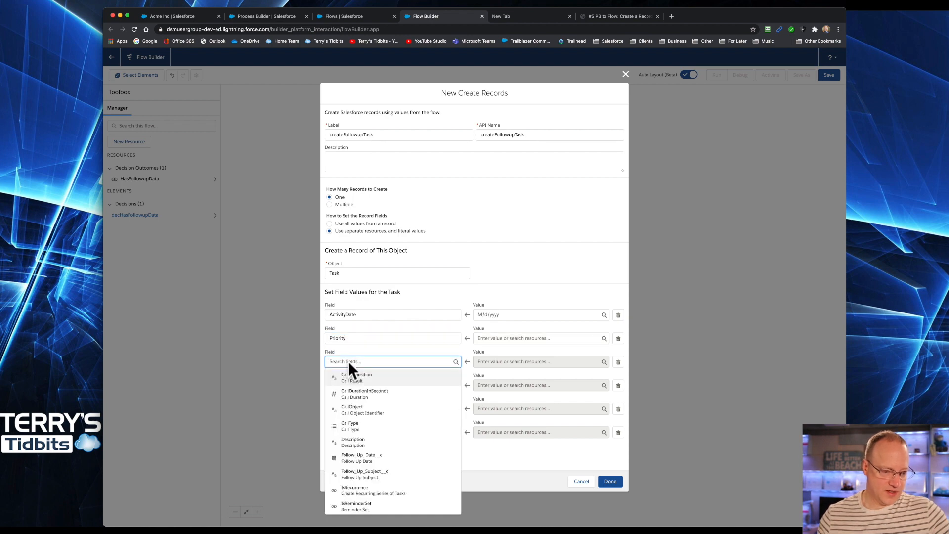
scroll(367, 437, "down", 5)
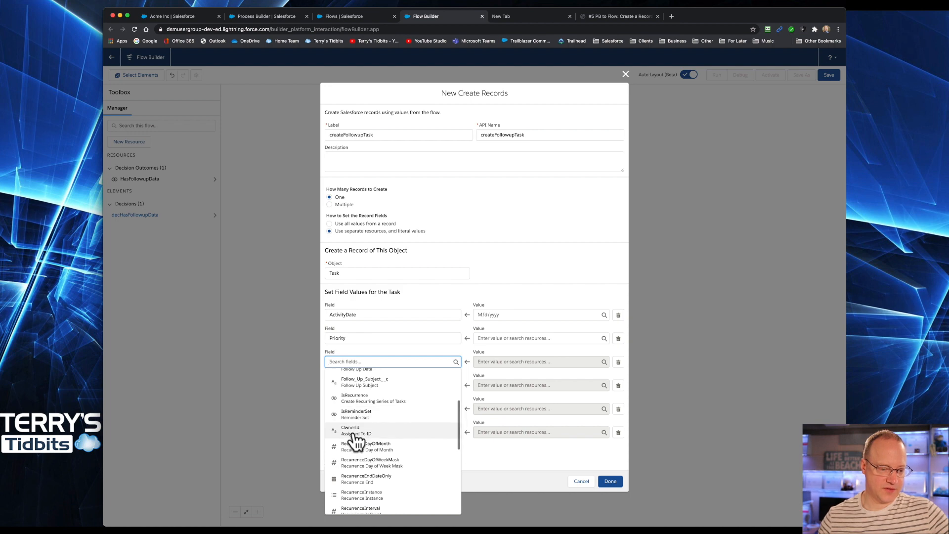
left_click(355, 437)
left_click(351, 385)
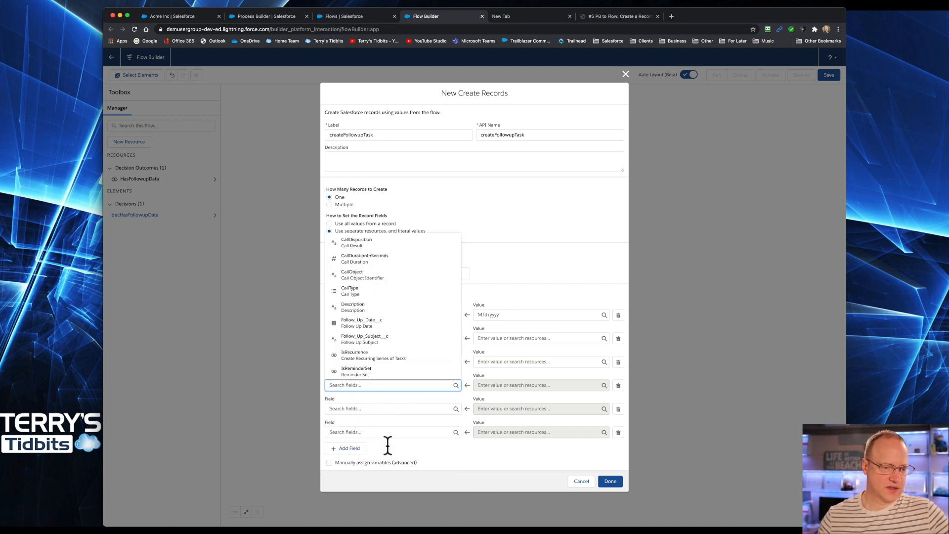
scroll(381, 313, "down", 7)
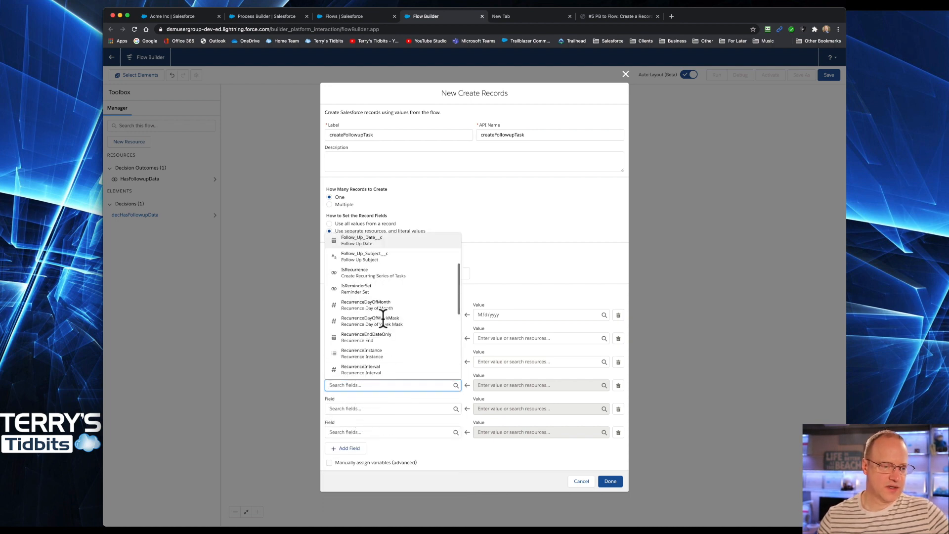
scroll(382, 312, "down", 3)
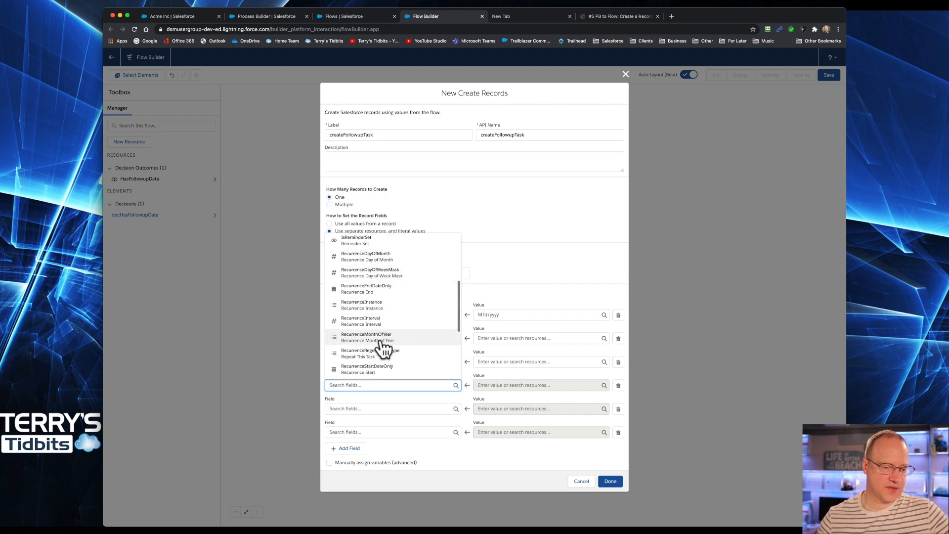
scroll(383, 348, "down", 5)
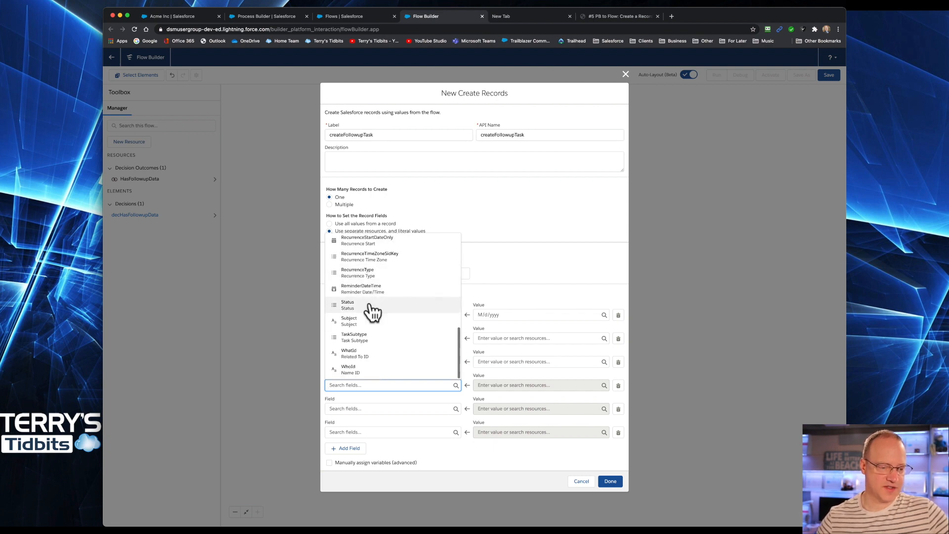
left_click(364, 310)
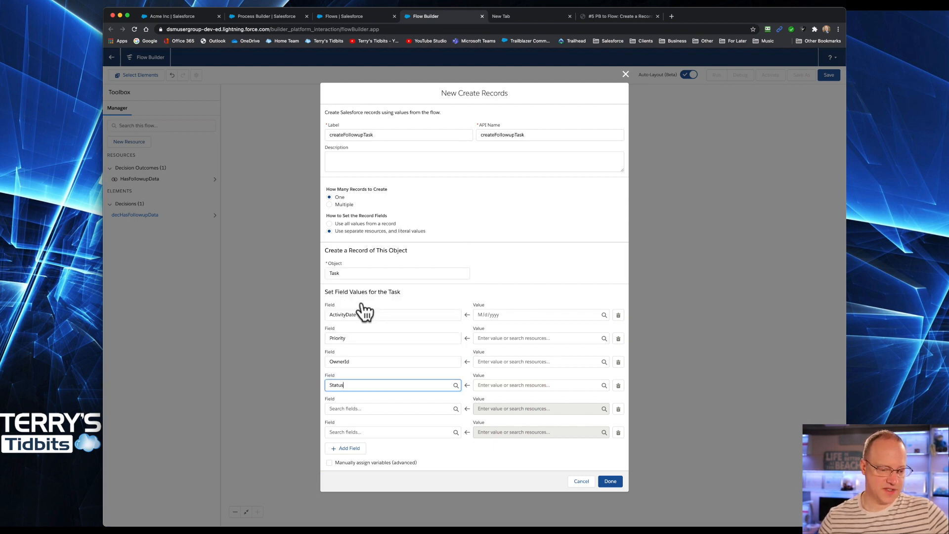
Step: Set the fifth and sixth field rows to Subject and TaskSubtype
left_click(386, 412)
scroll(387, 363, "down", 10)
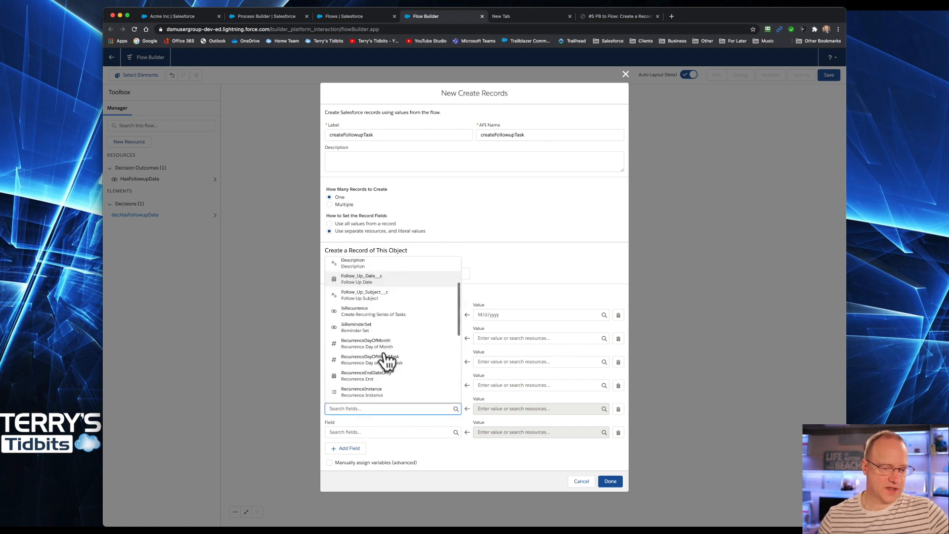
left_click(354, 346)
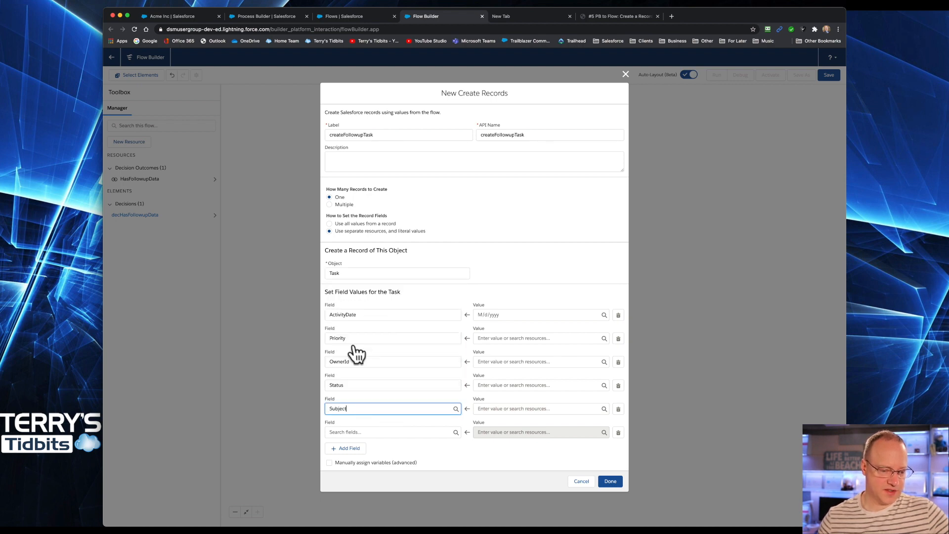
left_click(386, 430)
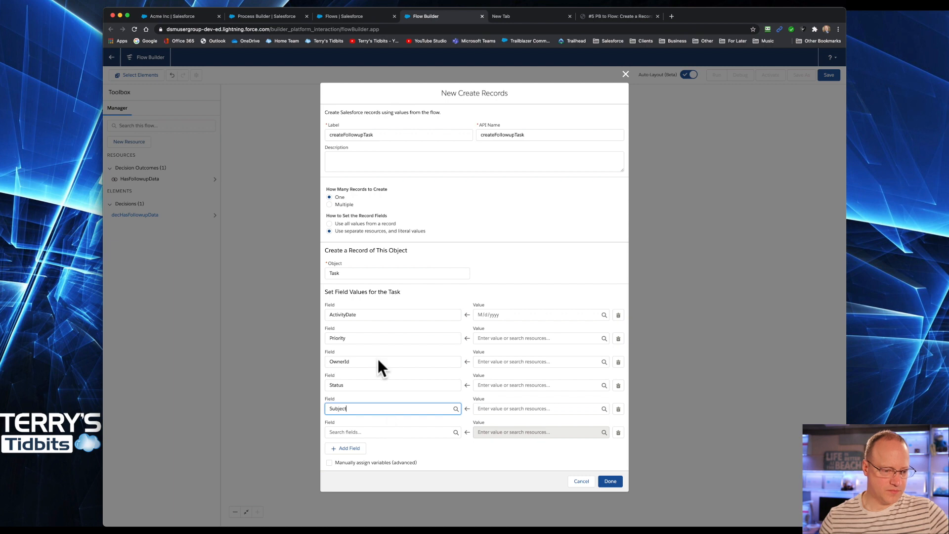
scroll(386, 356, "down", 10)
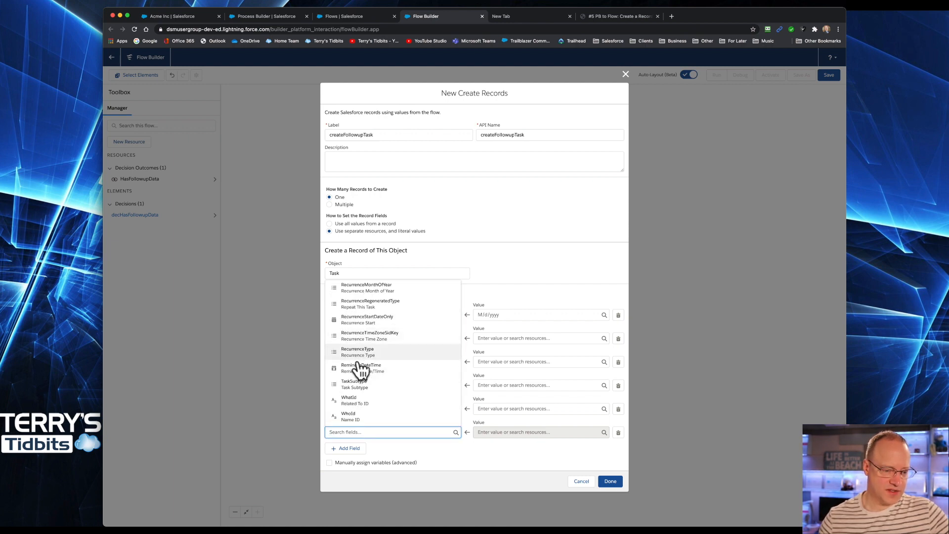
left_click(363, 389)
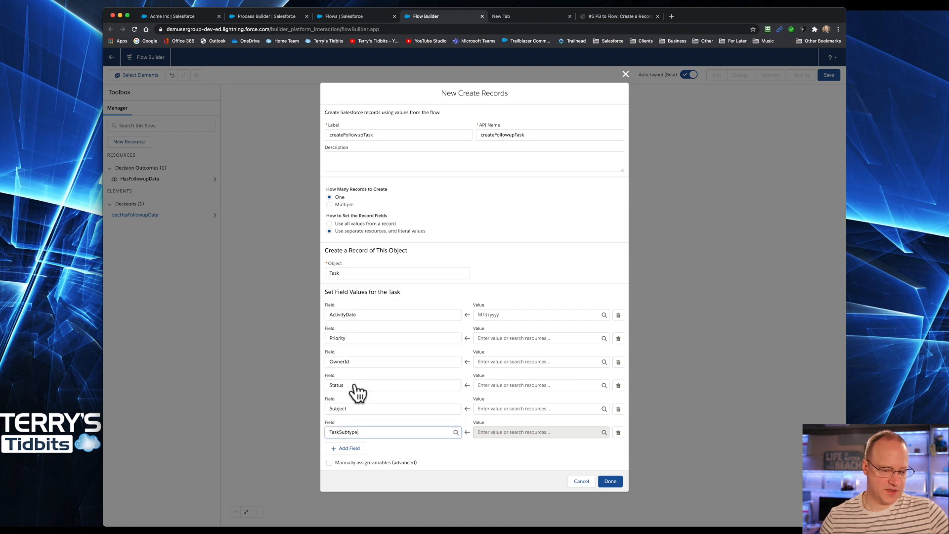
Step: Add two more field rows and set them to WhatId and WhoId
left_click(350, 448)
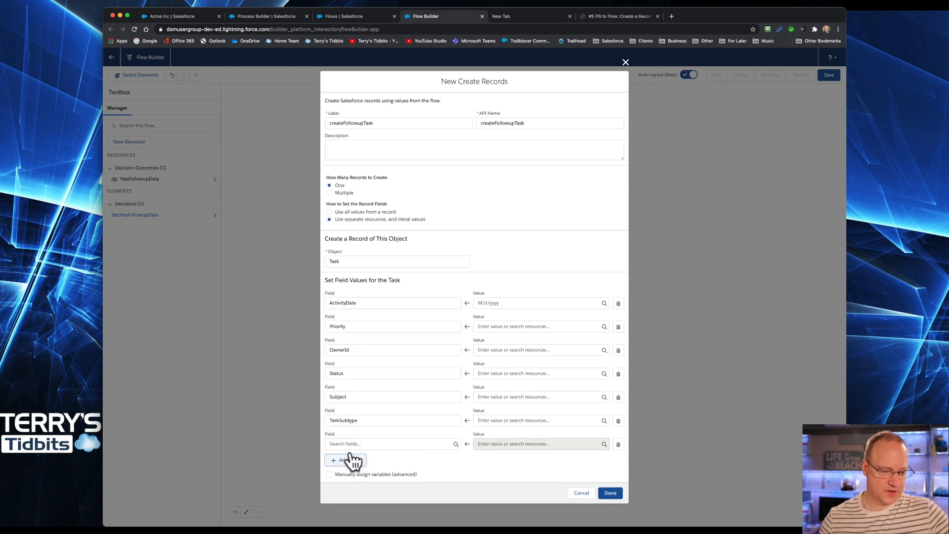
left_click(364, 456)
left_click(367, 439)
scroll(374, 419, "down", 5)
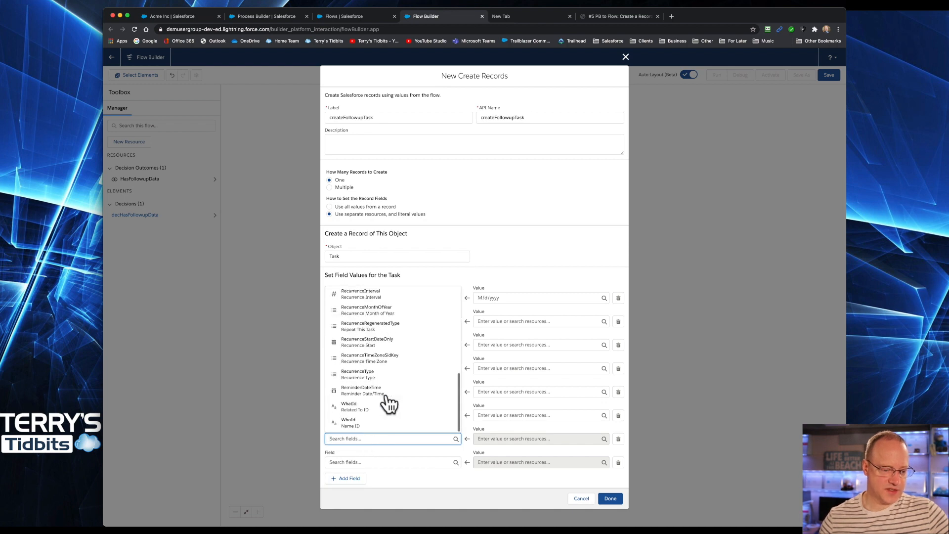
left_click(357, 420)
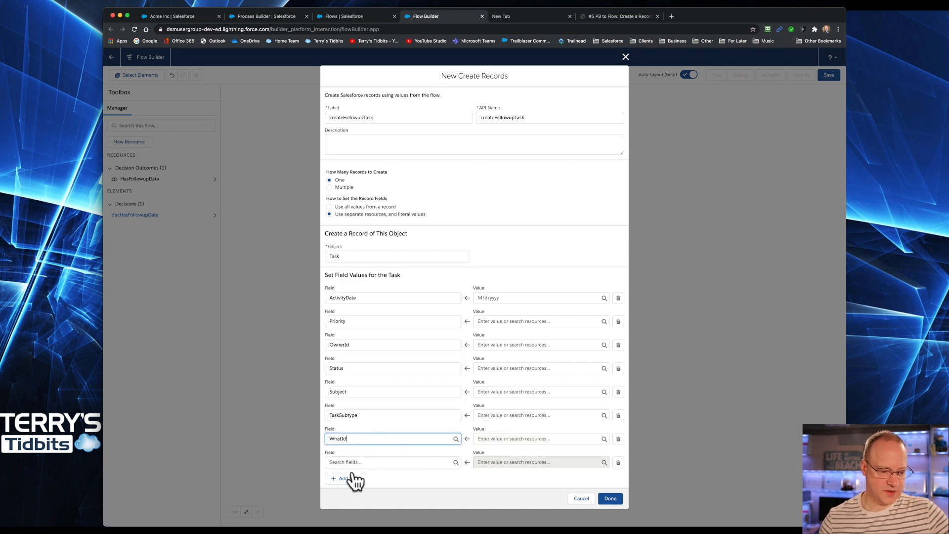
left_click(359, 463)
scroll(393, 426, "down", 5)
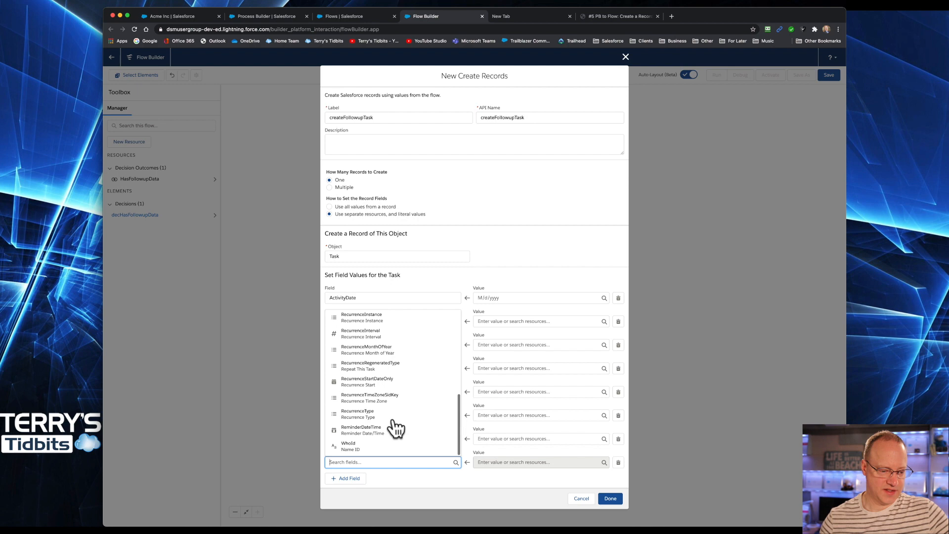
left_click(373, 446)
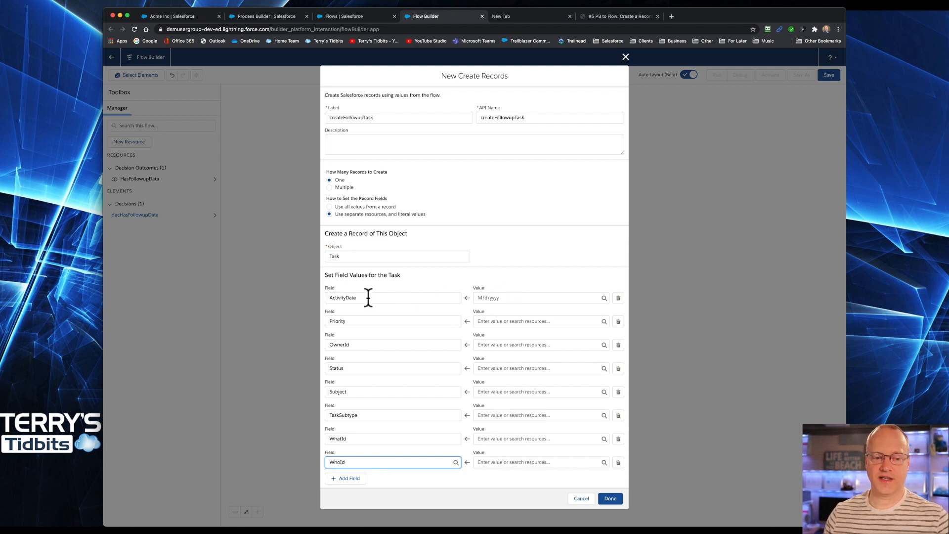
Step: Set the ActivityDate value to the triggering record's Follow_Up_Date__c field
left_click(496, 298)
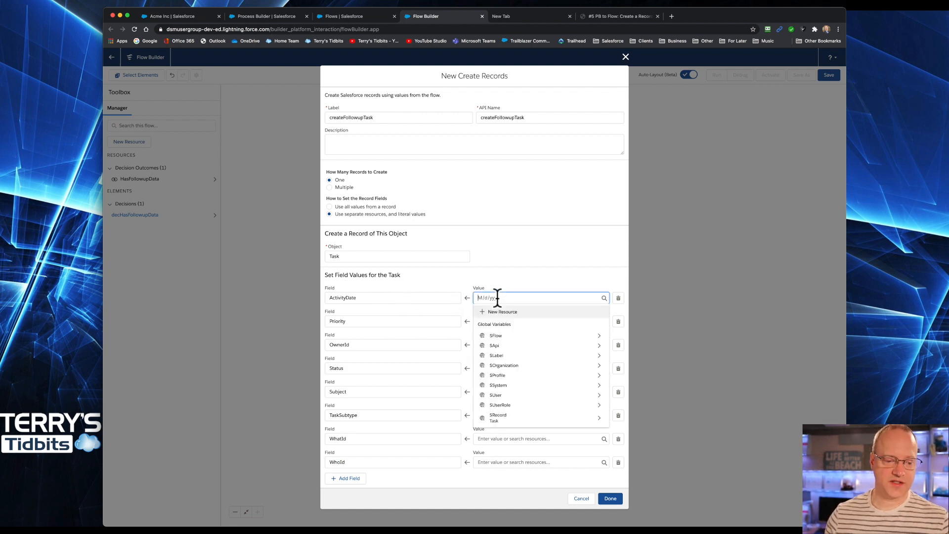
left_click(509, 419)
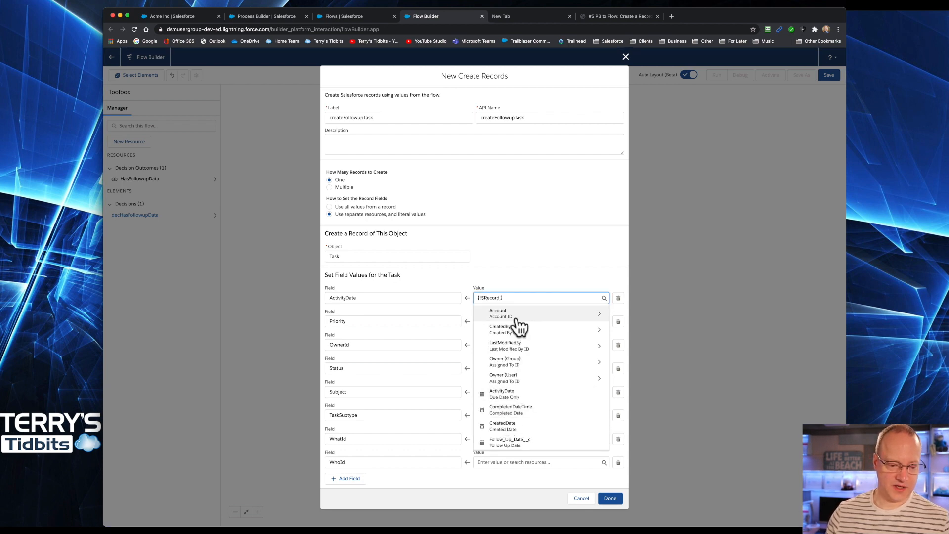
type("Follow")
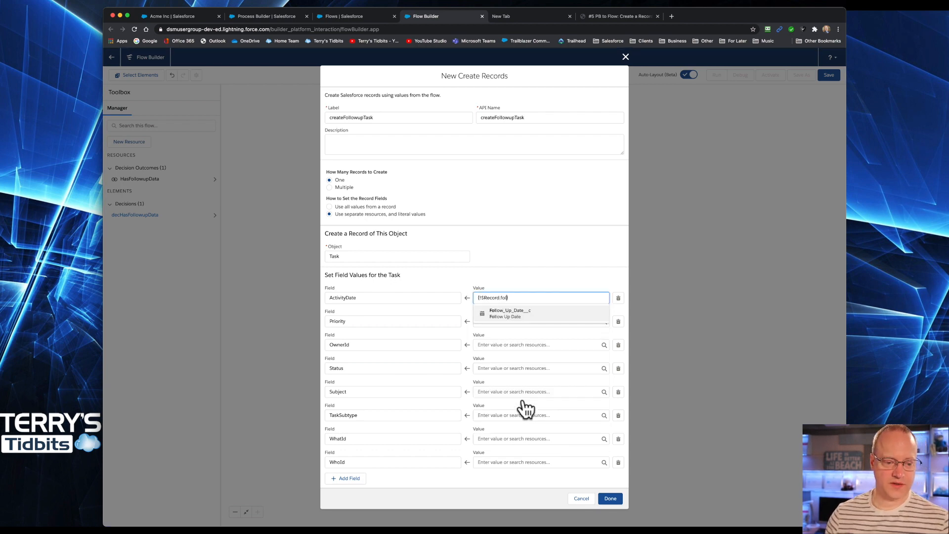
left_click(500, 316)
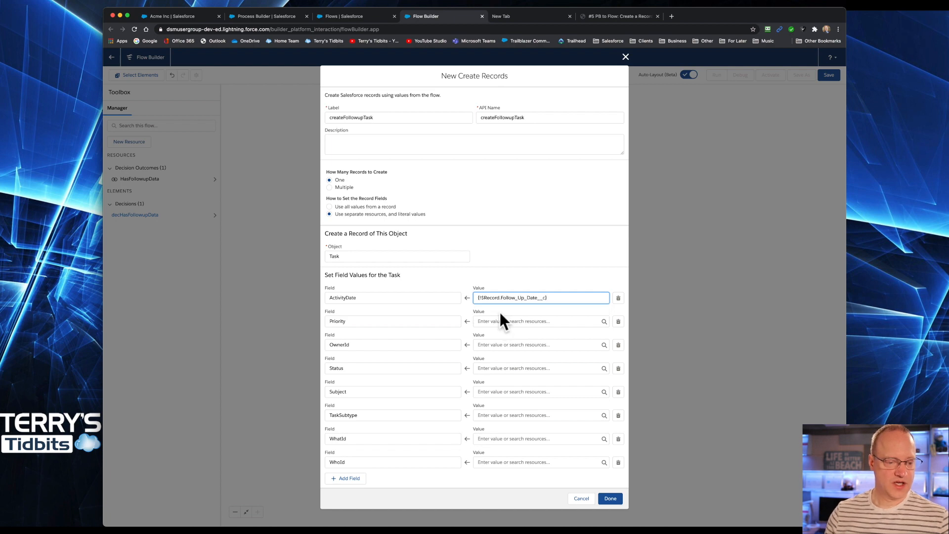
Step: Set the Priority value to the triggering record's Priority field
left_click(507, 319)
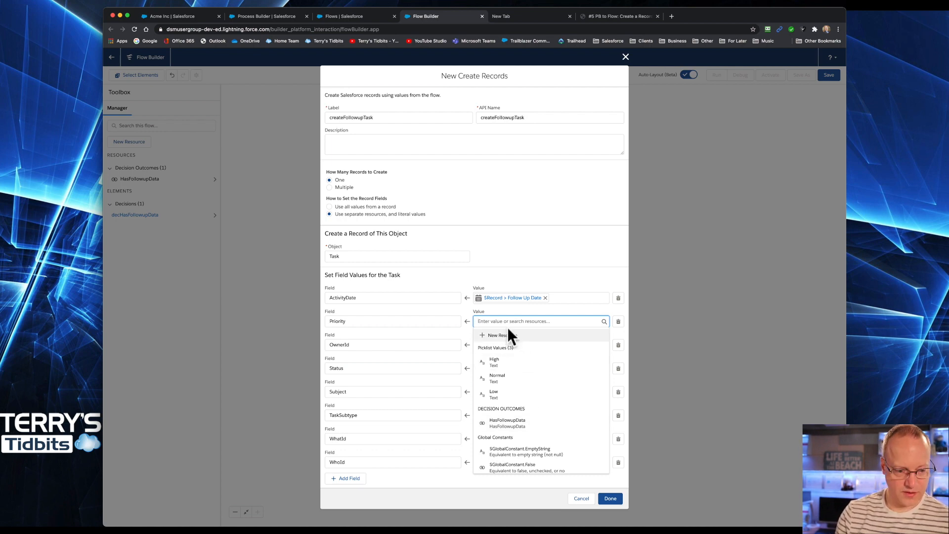
type("$")
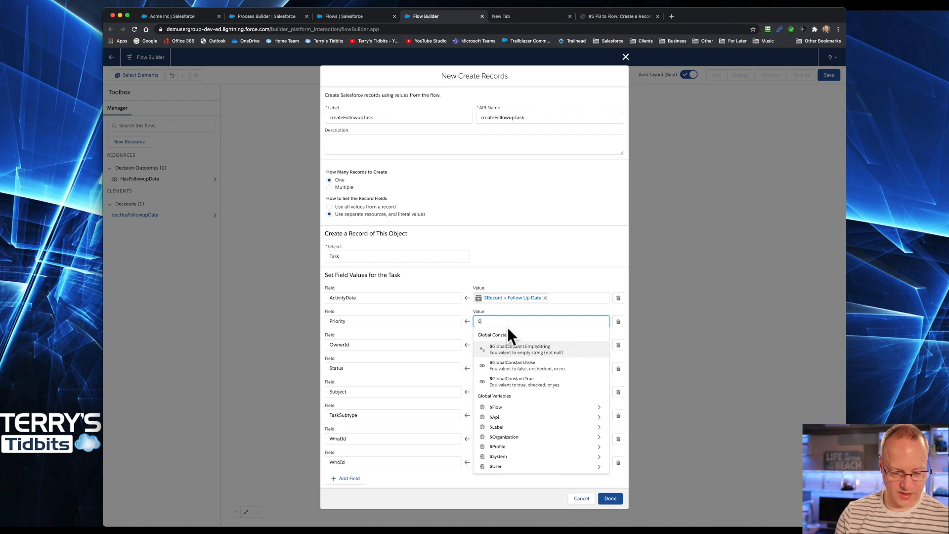
type("ro")
key("BackSpace")
type("e")
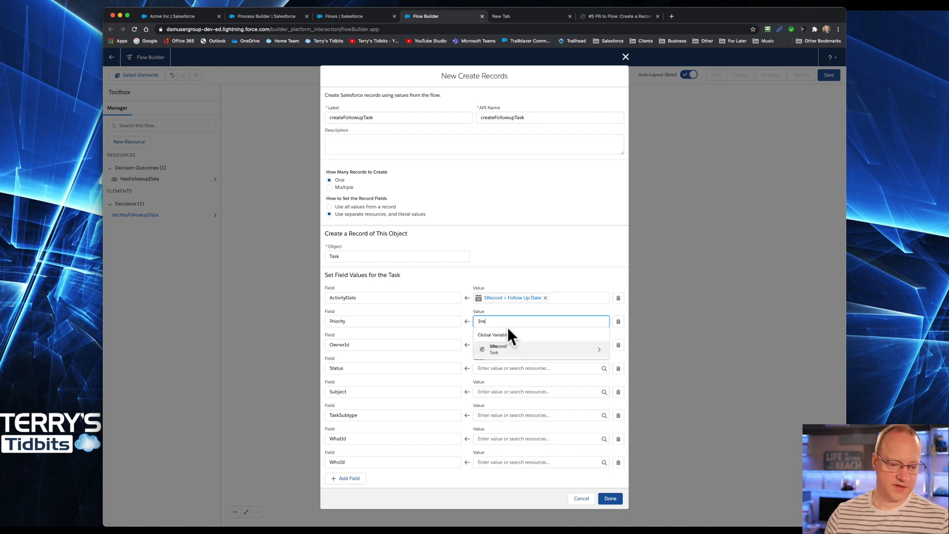
left_click(520, 351)
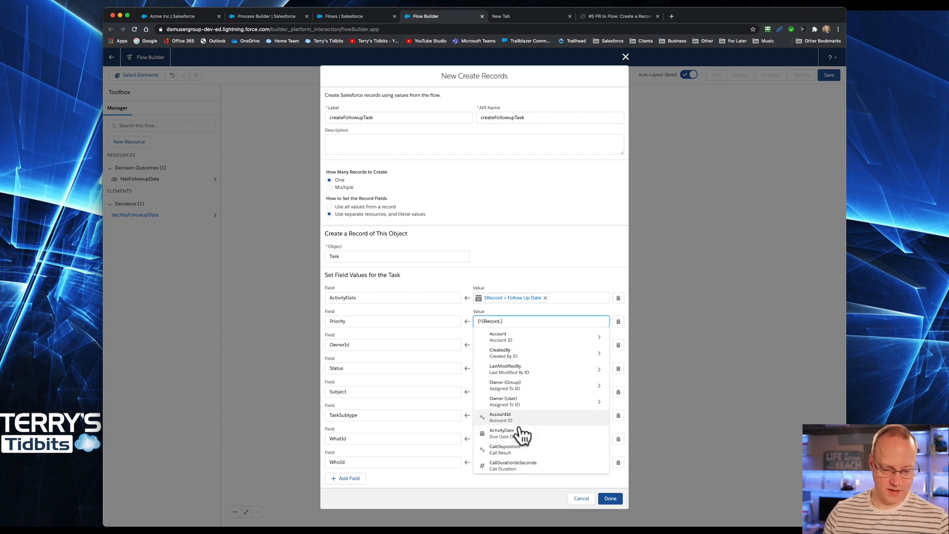
type("pr")
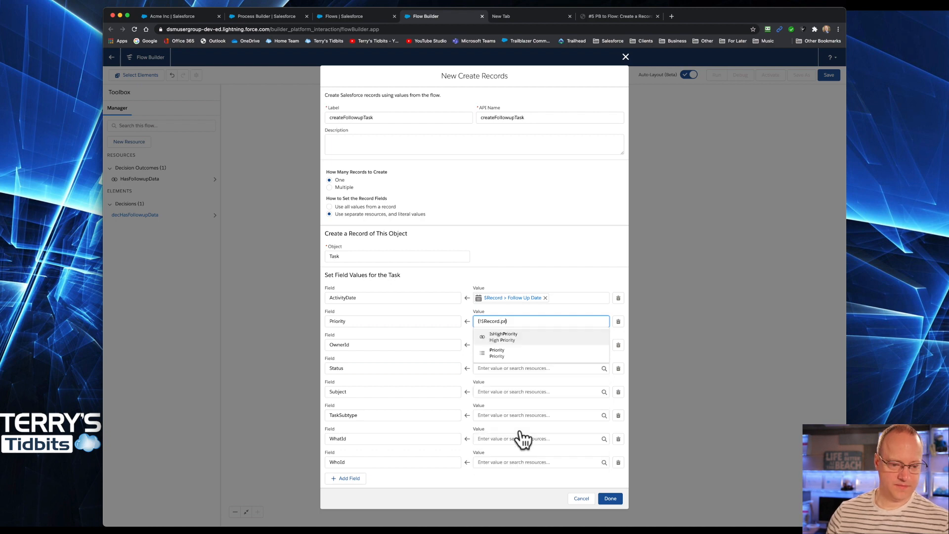
left_click(496, 352)
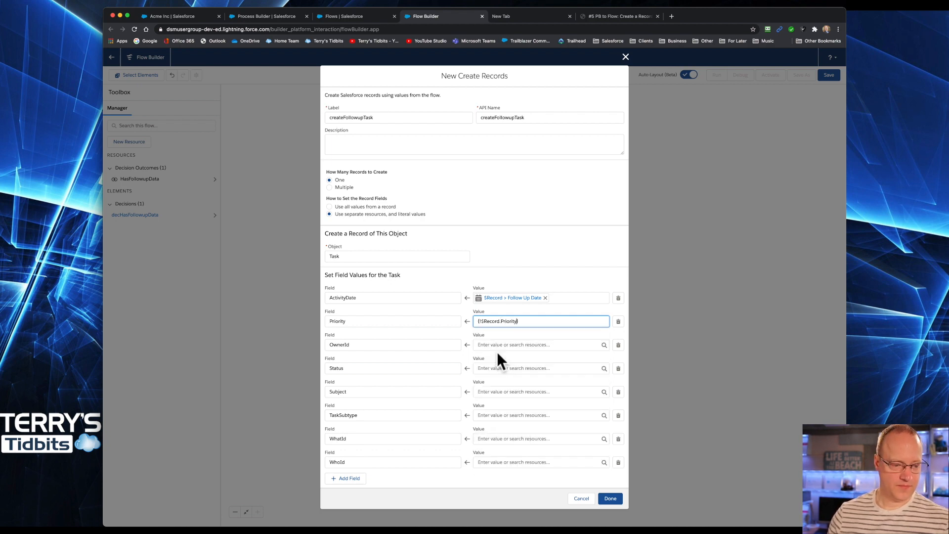
Step: Set the OwnerId value to the triggering record's OwnerId and the Status value to Not Started
left_click(490, 344)
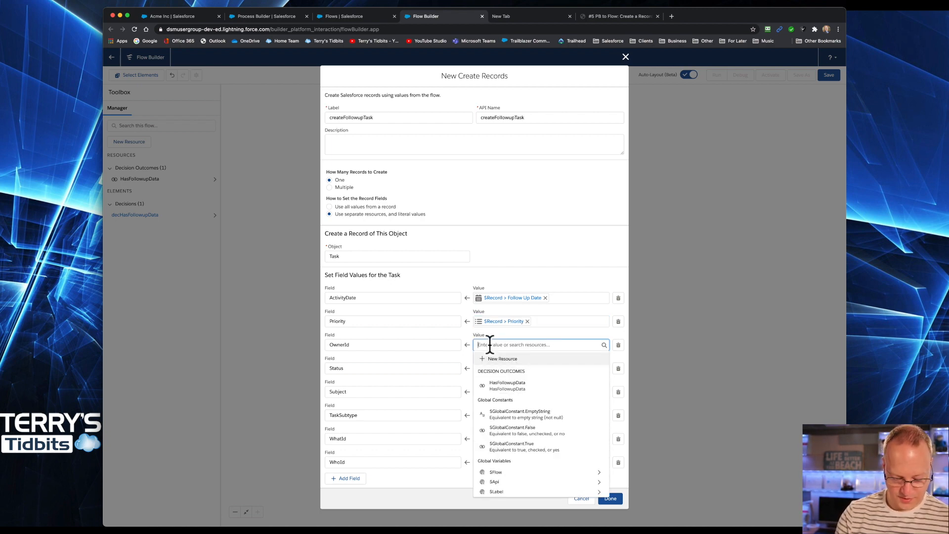
type("$")
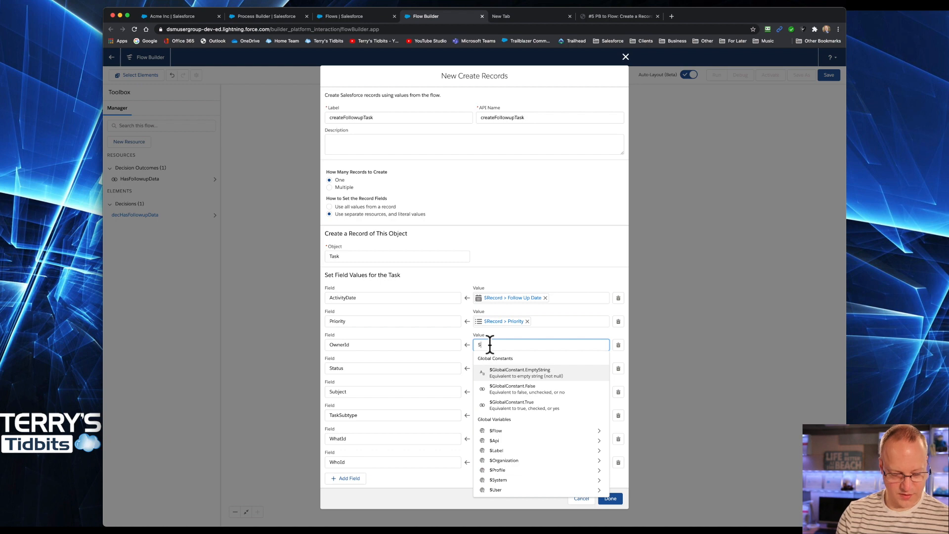
type("ec")
left_click(504, 369)
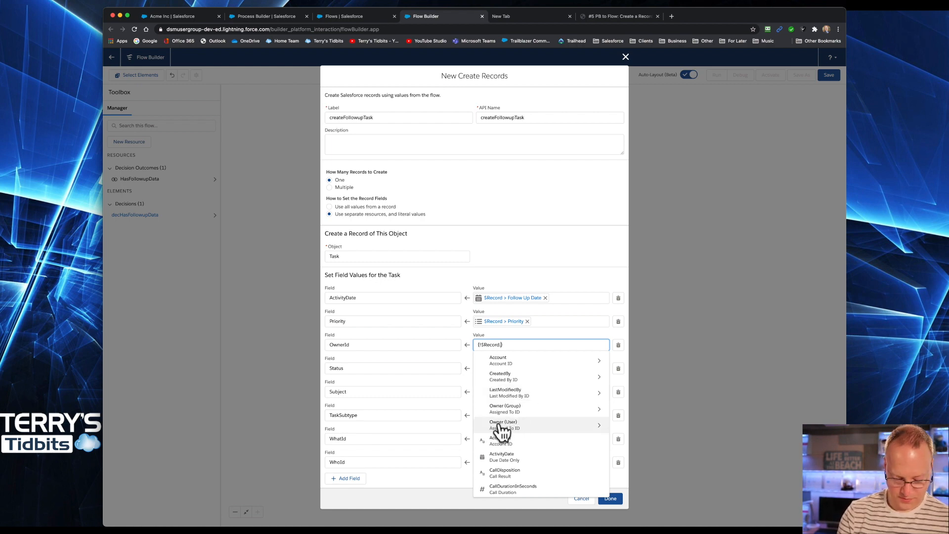
type("owner")
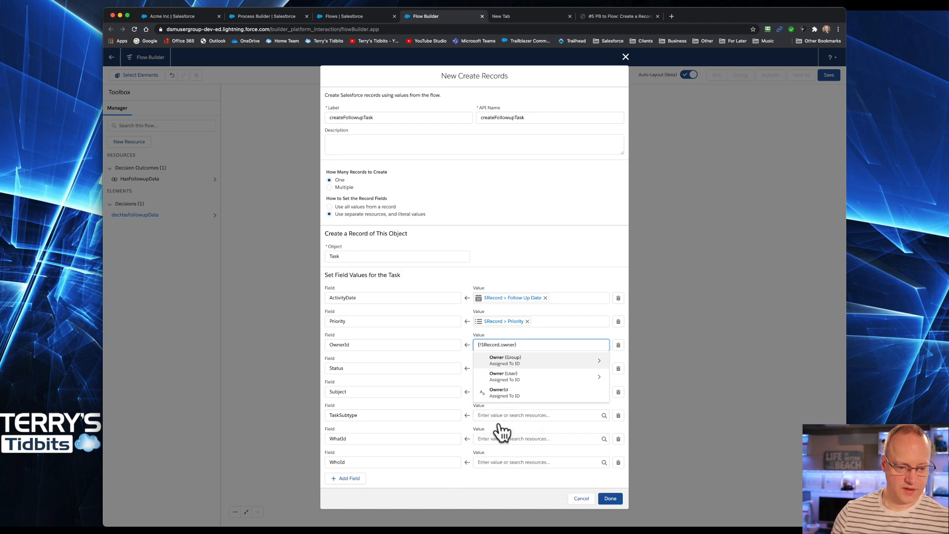
left_click(496, 392)
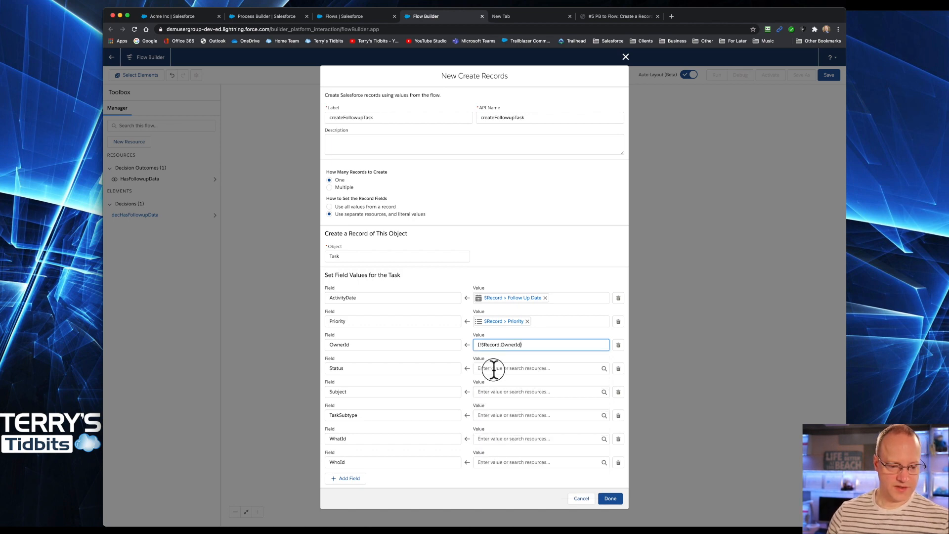
left_click(494, 368)
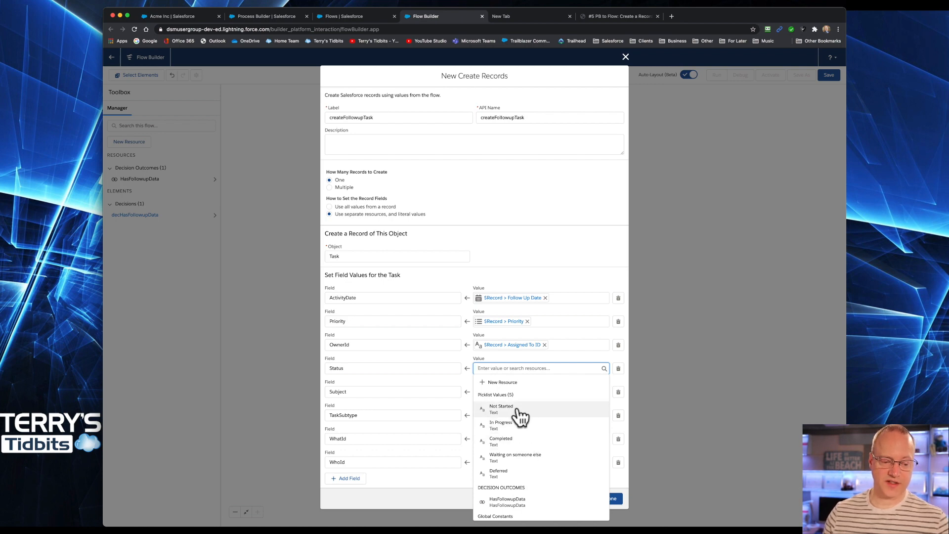
left_click(516, 409)
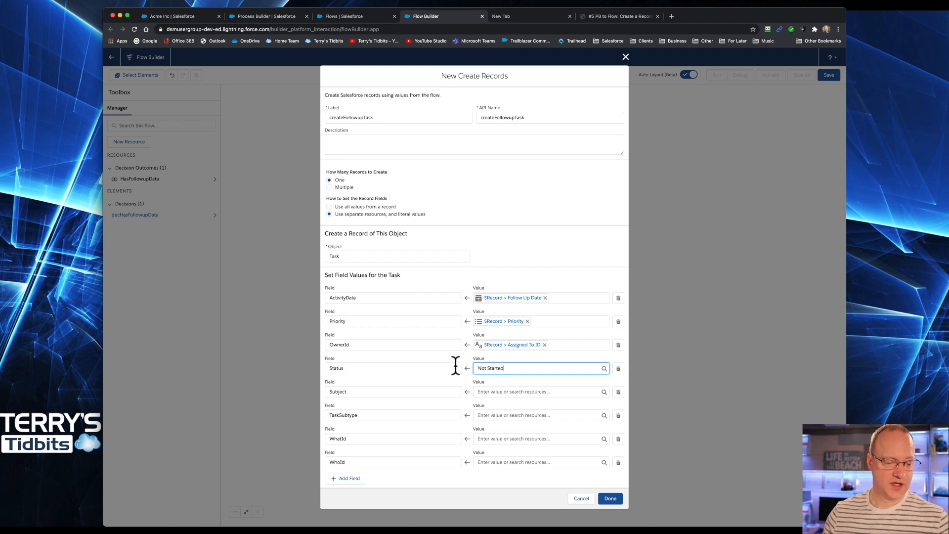
Step: Set the Subject value to the triggering record's Follow_Up_Subject__c field
left_click(489, 391)
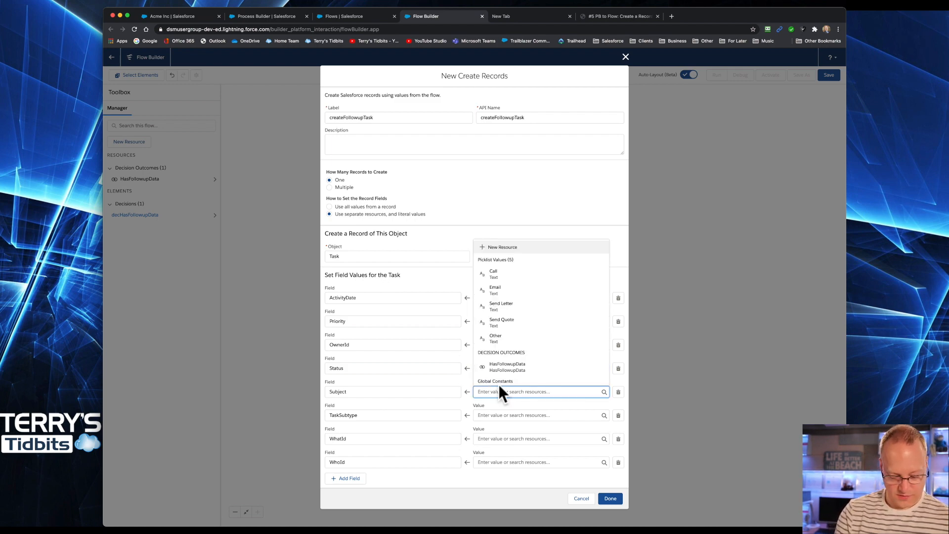
type("$")
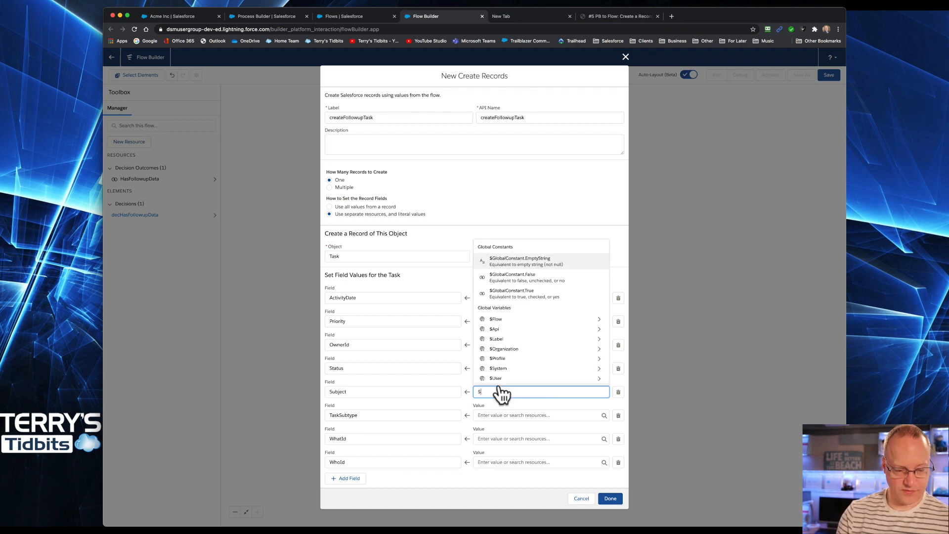
type("rec")
left_click(501, 378)
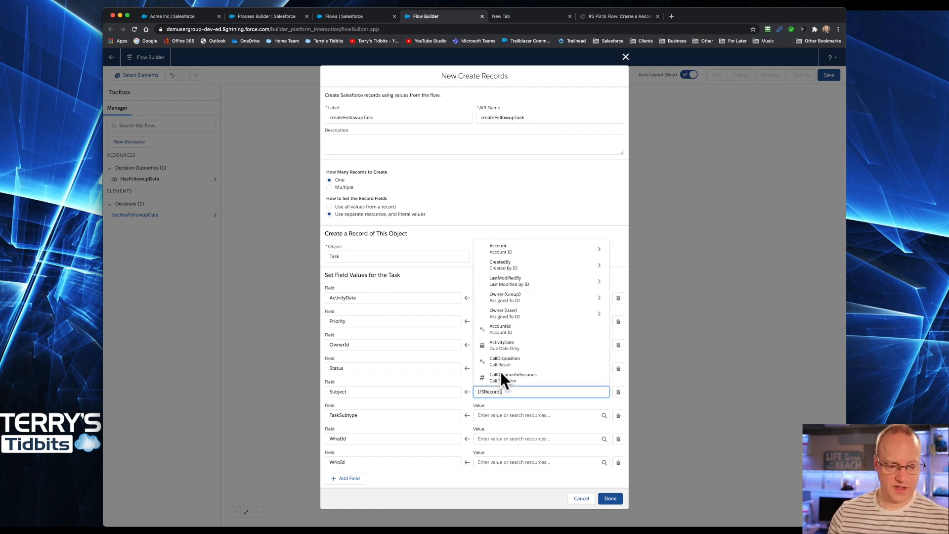
type("foll")
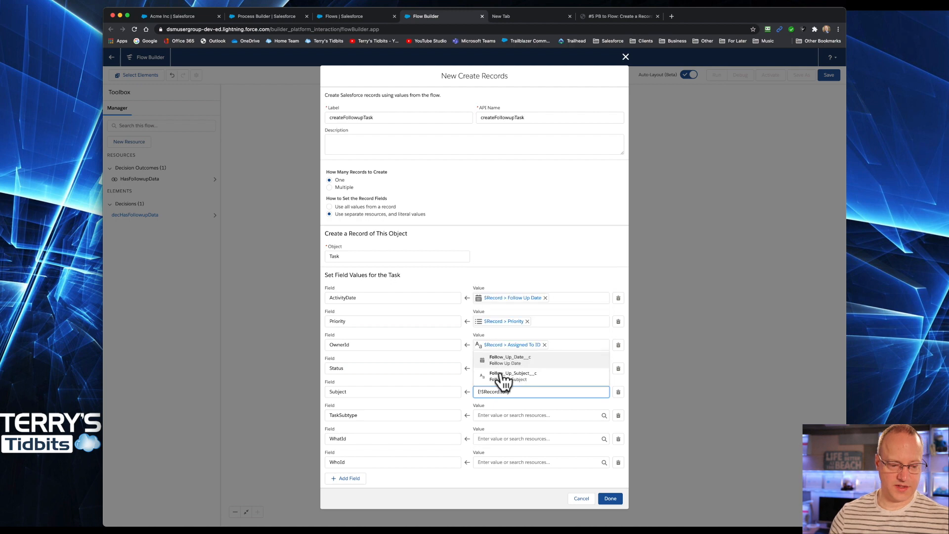
left_click(524, 383)
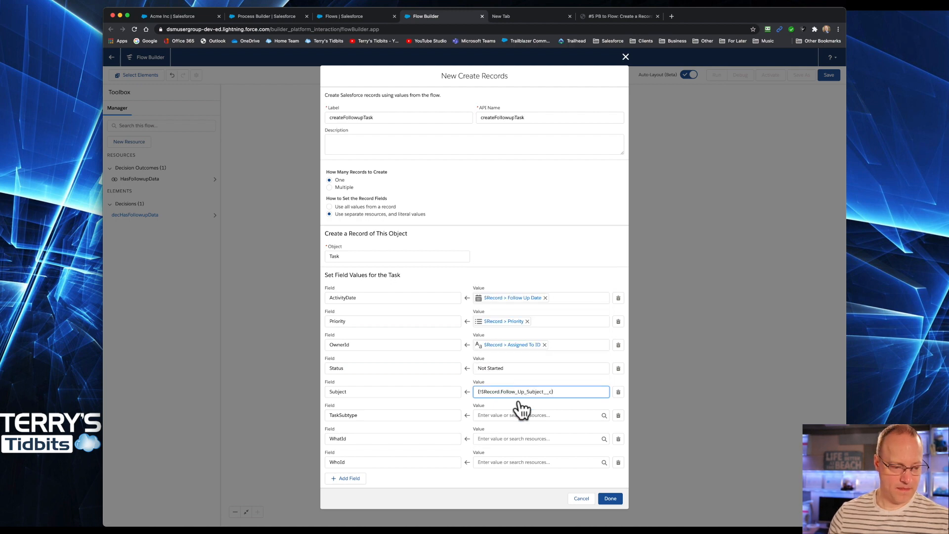
Step: Set the TaskSubtype value to the triggering record's TaskSubtype field
left_click(499, 417)
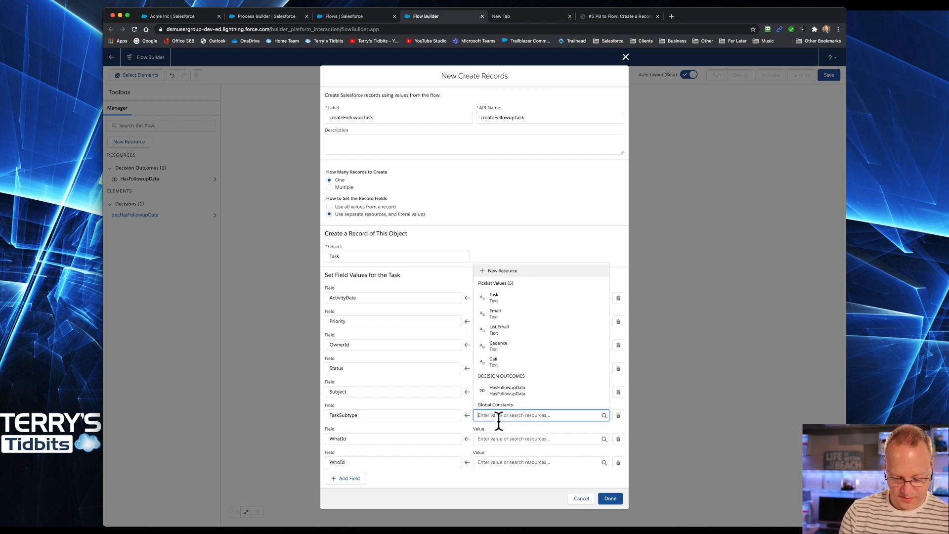
type("$rec")
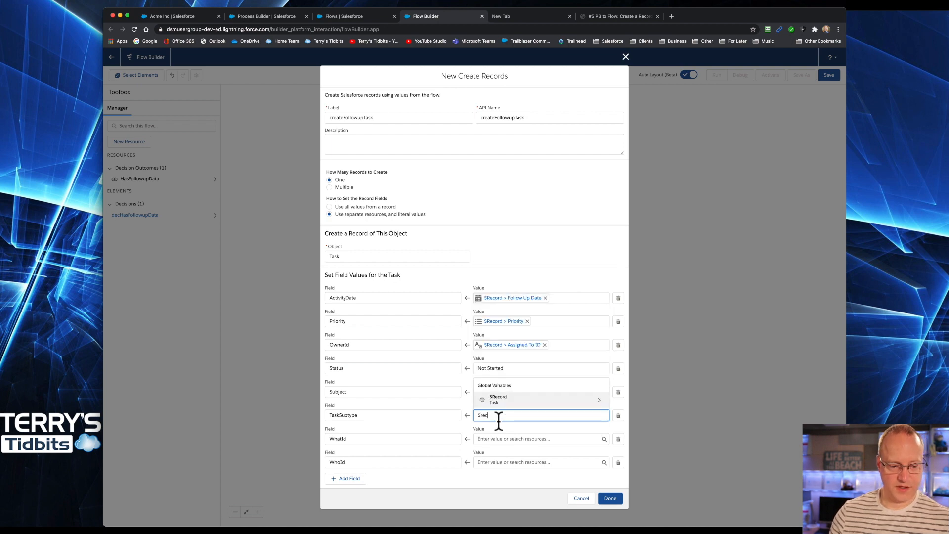
left_click(504, 400)
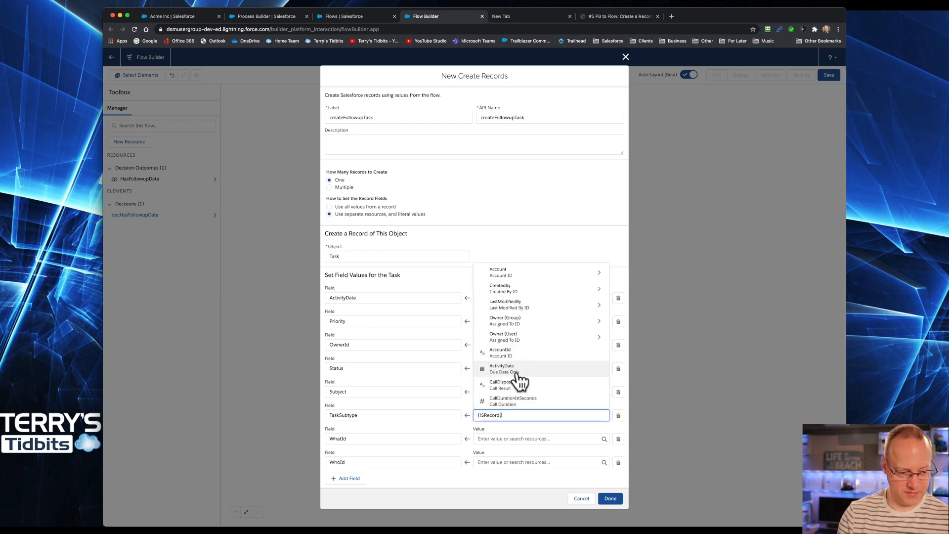
type("task")
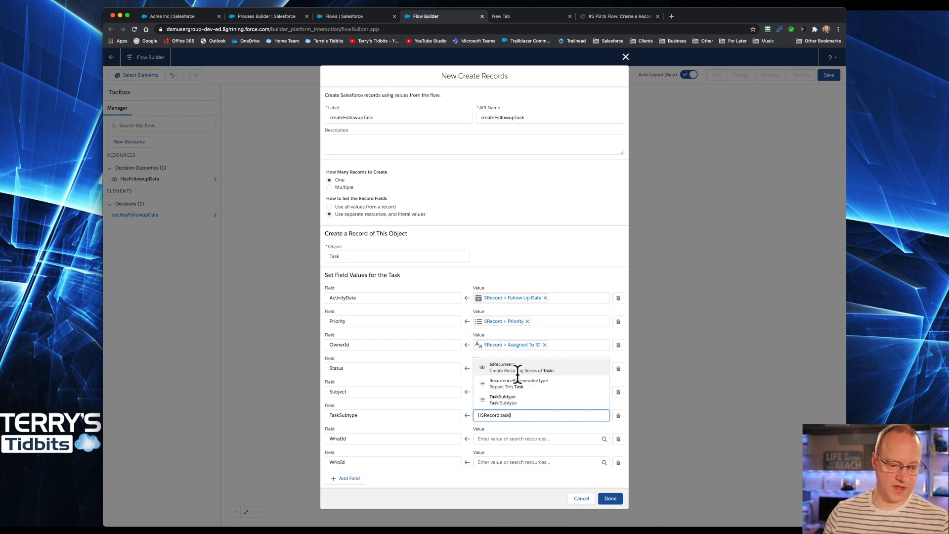
left_click(510, 402)
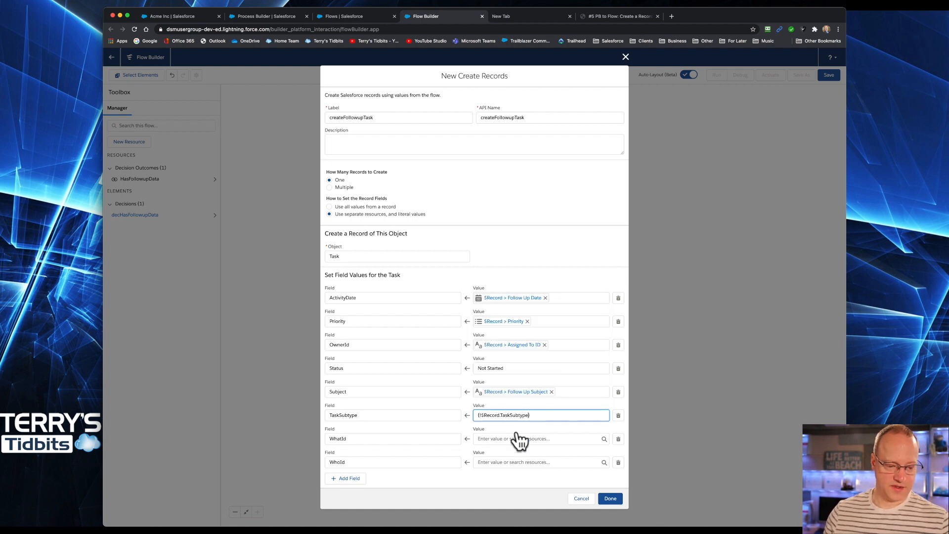
Step: Set the WhatId value to the triggering record's WhatId field
left_click(503, 439)
type("$")
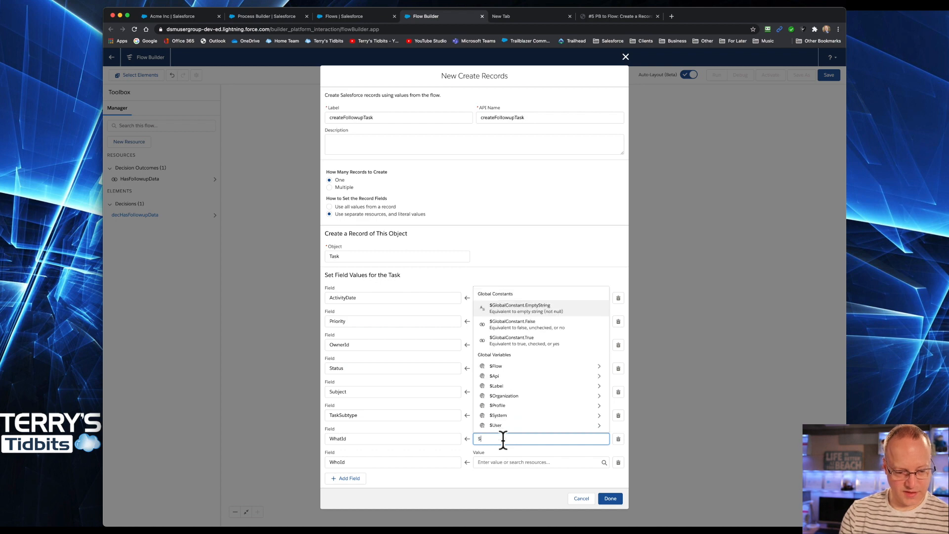
type("r")
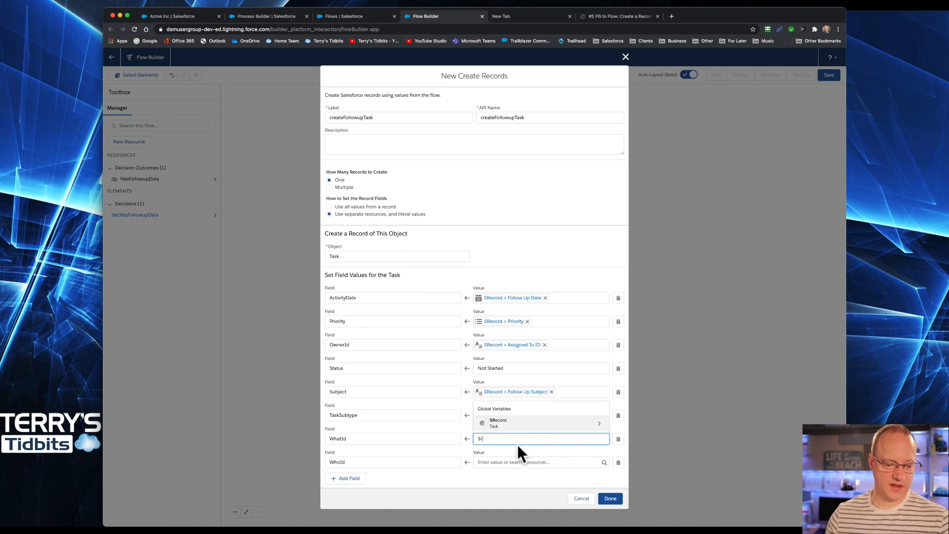
left_click(516, 423)
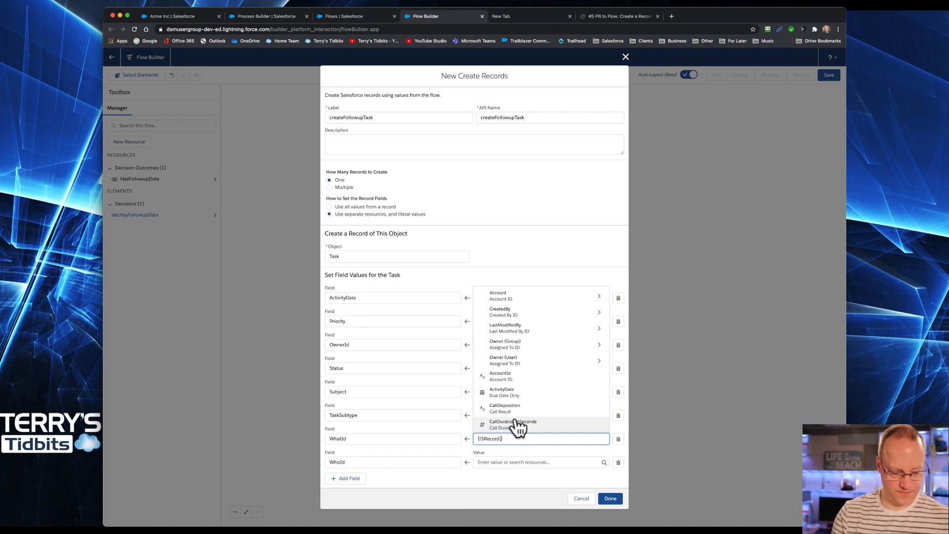
type("Id")
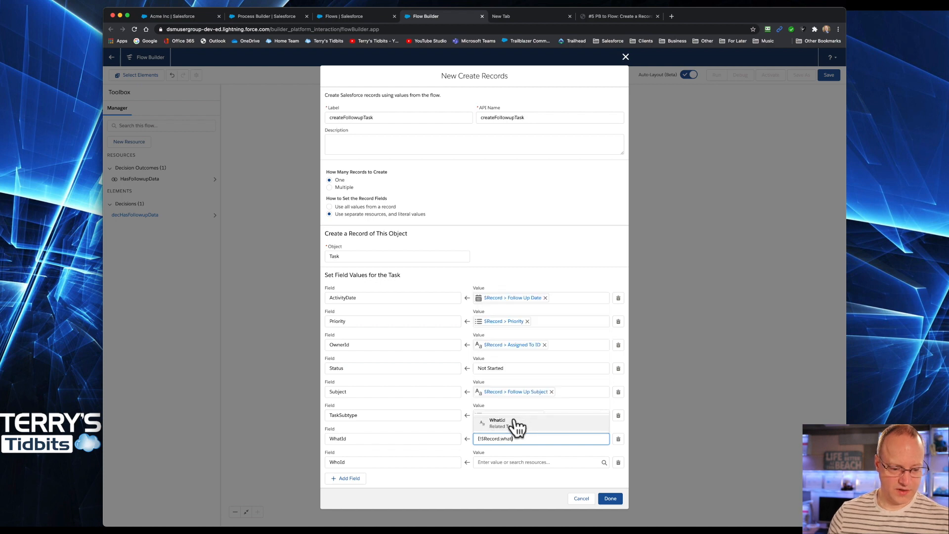
left_click(516, 423)
Step: Set the WhoId value to the triggering record's WhoId field and finish the createFollowupTask Create Records element
left_click(492, 462)
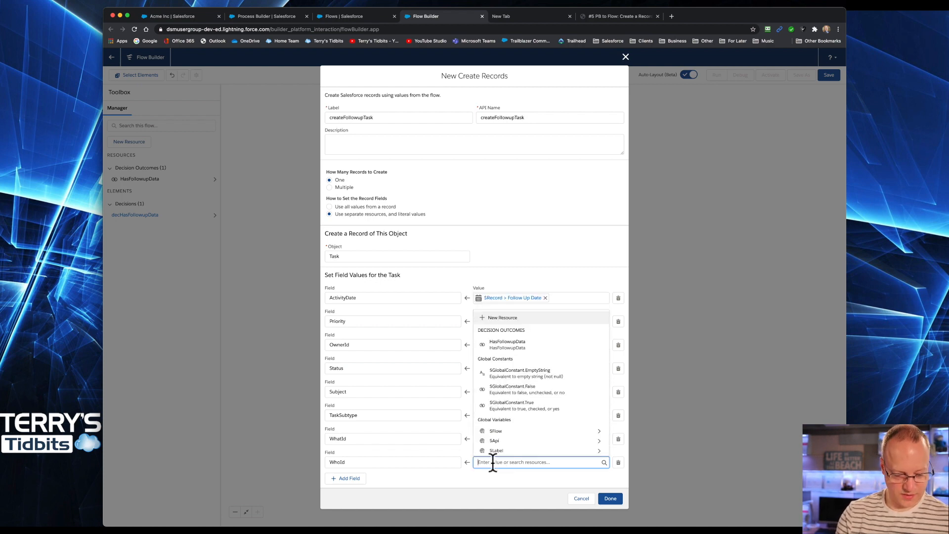
type("$")
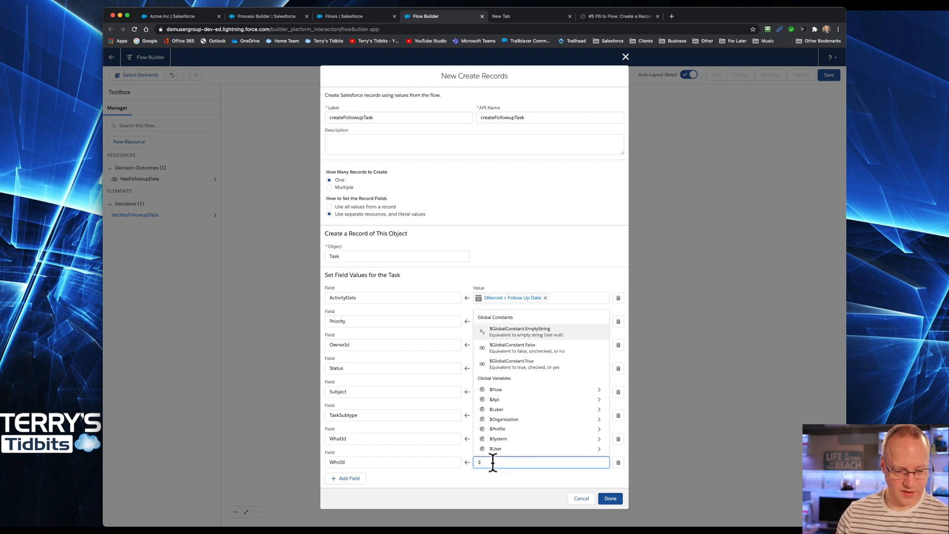
type("Rec")
left_click(494, 446)
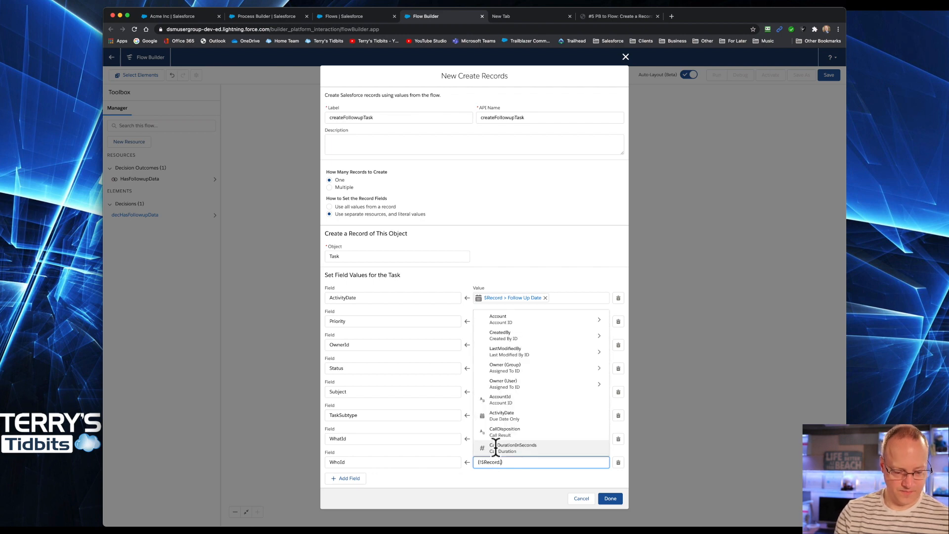
type("WhoId")
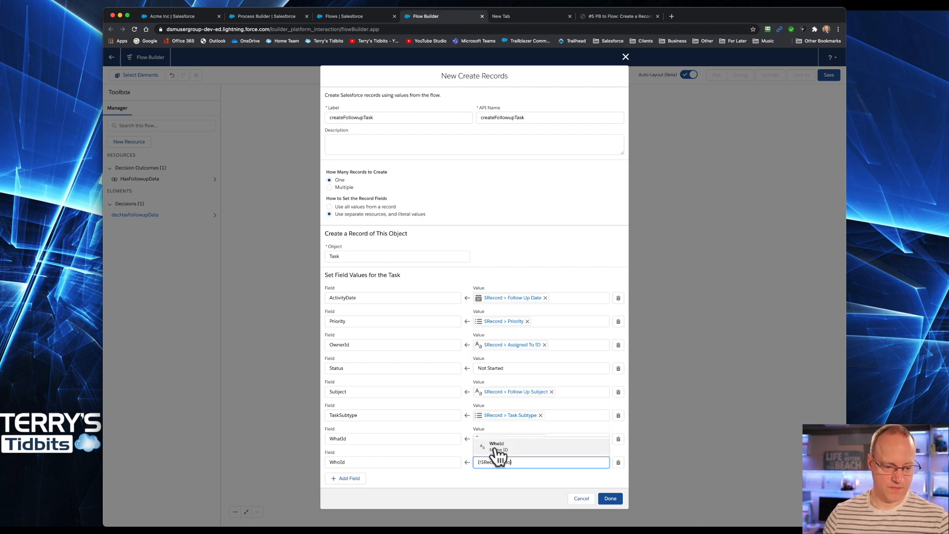
left_click(503, 443)
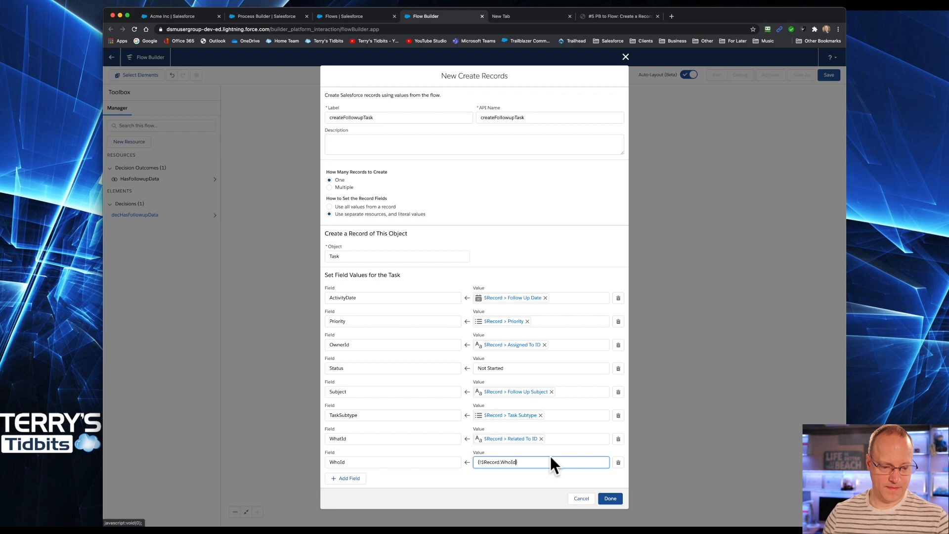
left_click(537, 477)
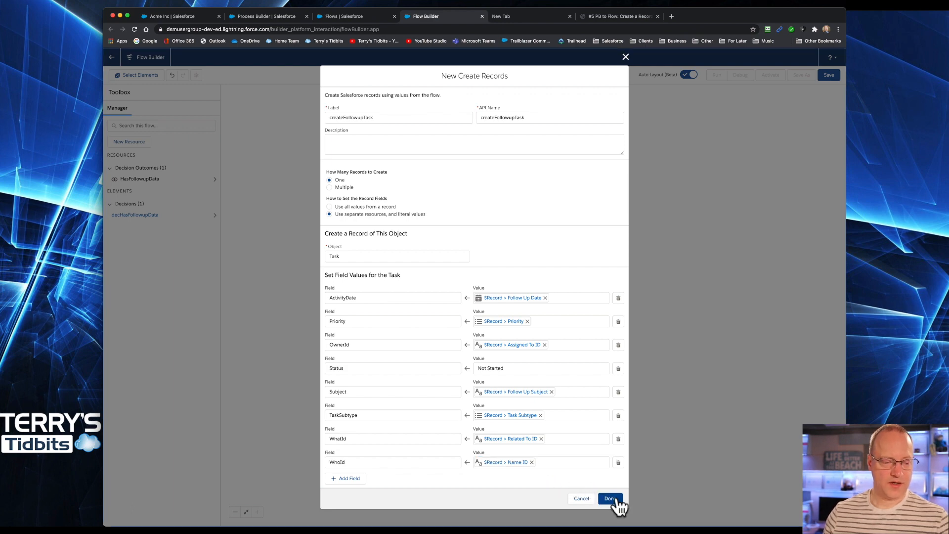
left_click(611, 498)
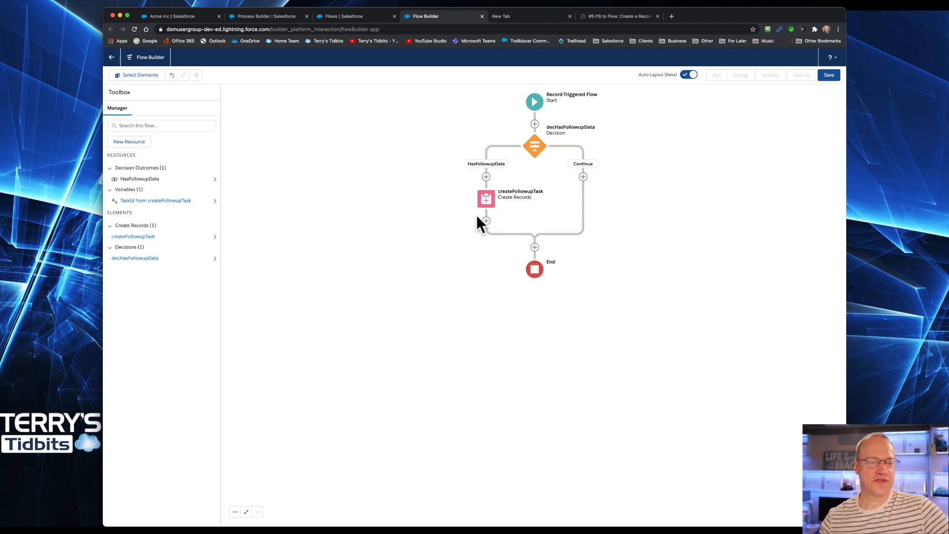
left_click(182, 16)
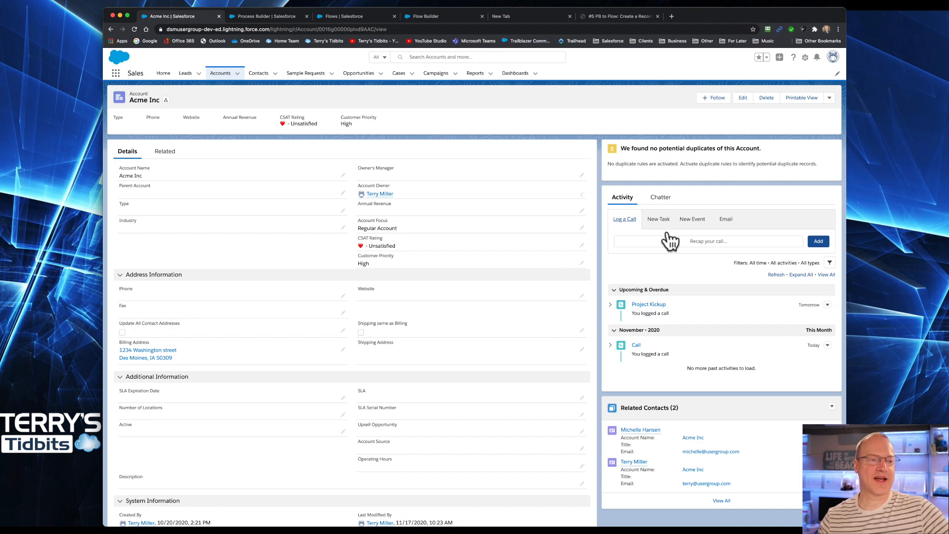
left_click(360, 15)
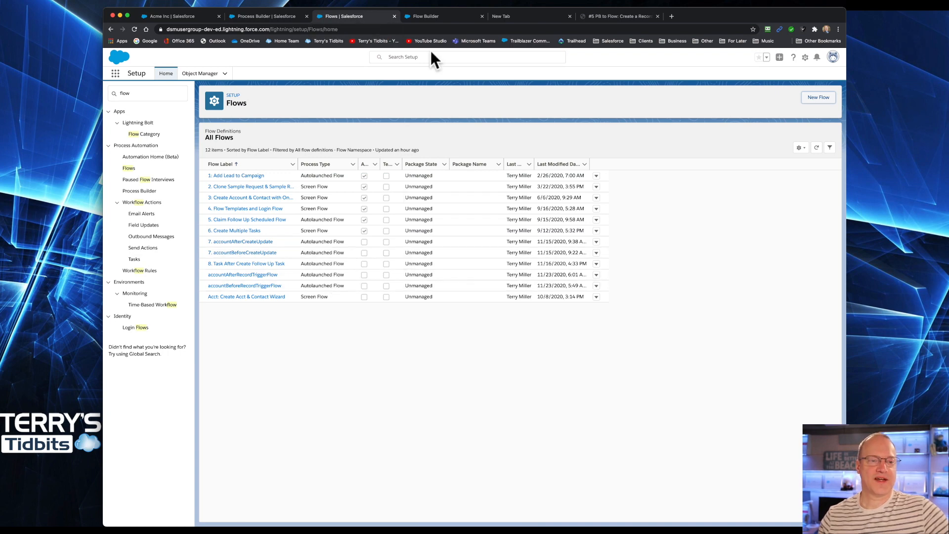
left_click(431, 16)
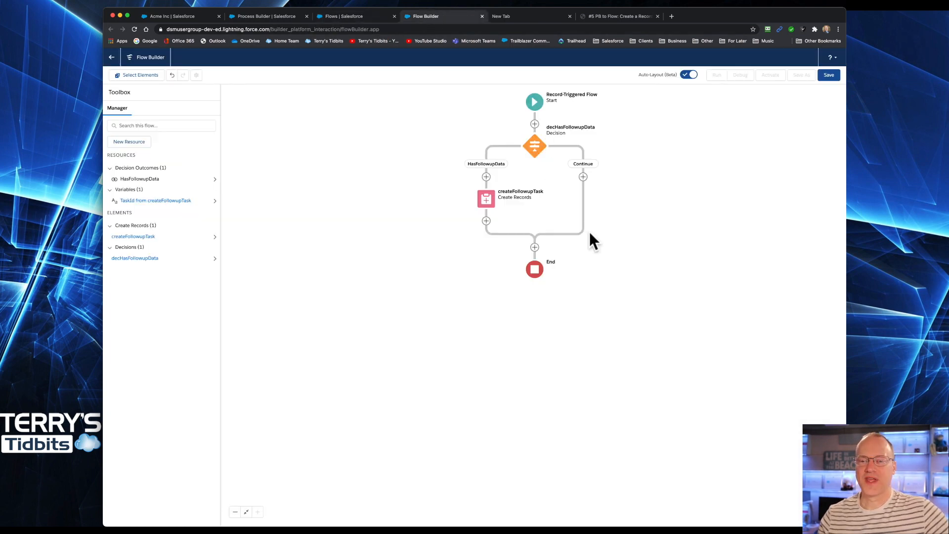